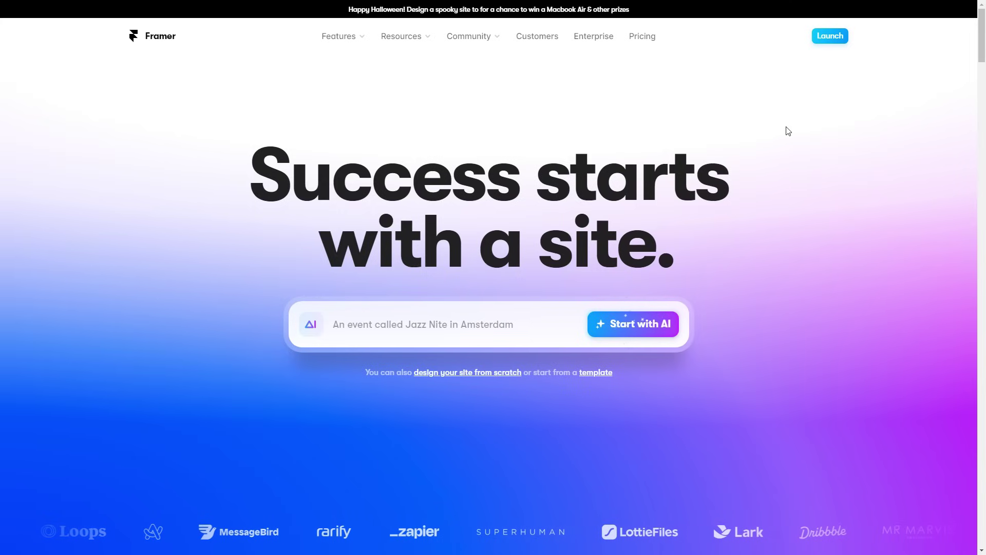
- Launch the Framer dashboard and start a new blank Untitled project
click(831, 37)
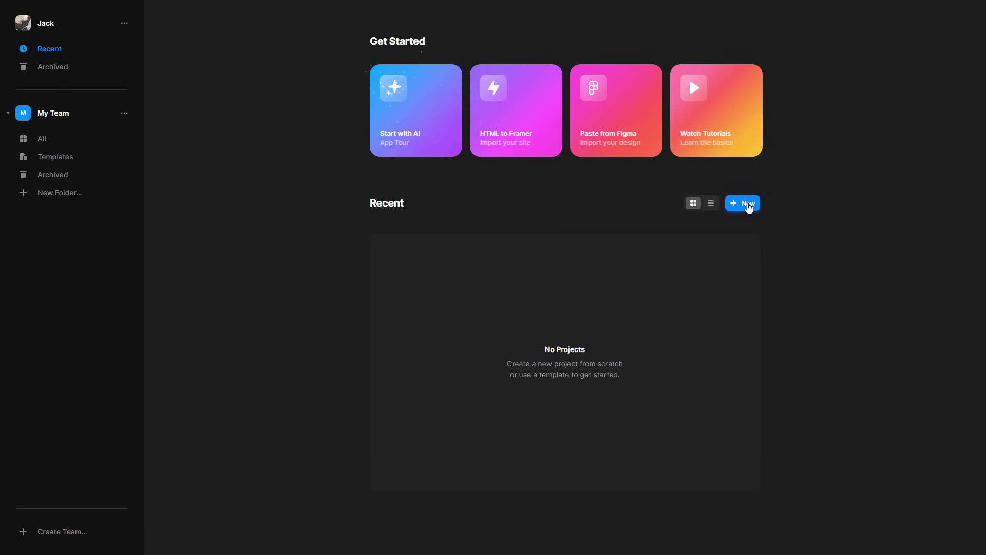
click(749, 205)
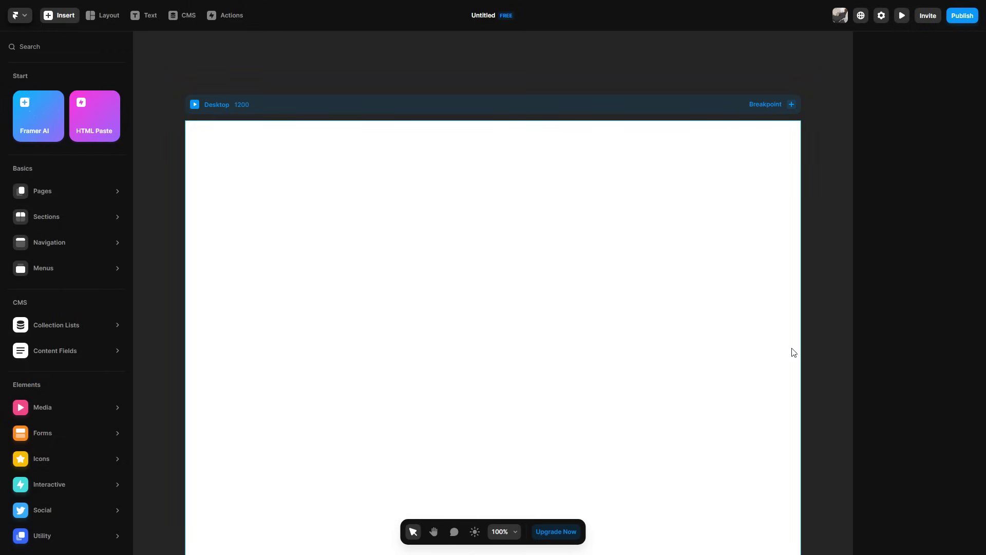
- Select the Desktop frame and pan the canvas around it with the Hand tool
click(740, 341)
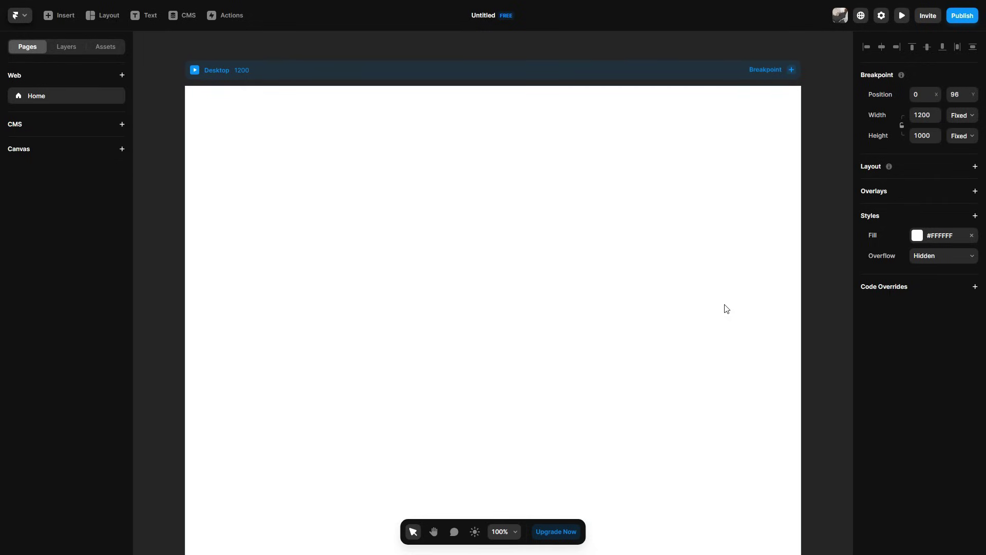
click(433, 532)
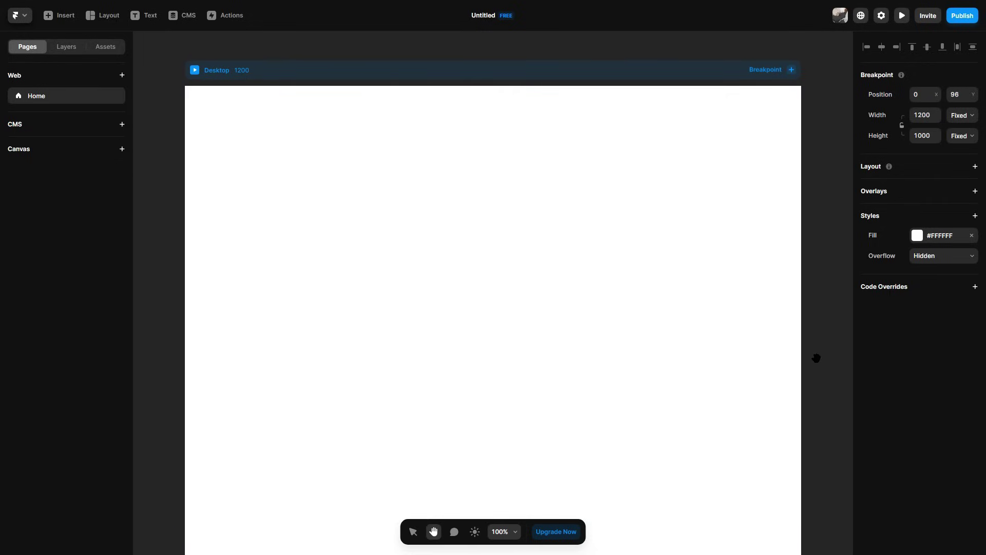
drag(816, 357, 795, 344)
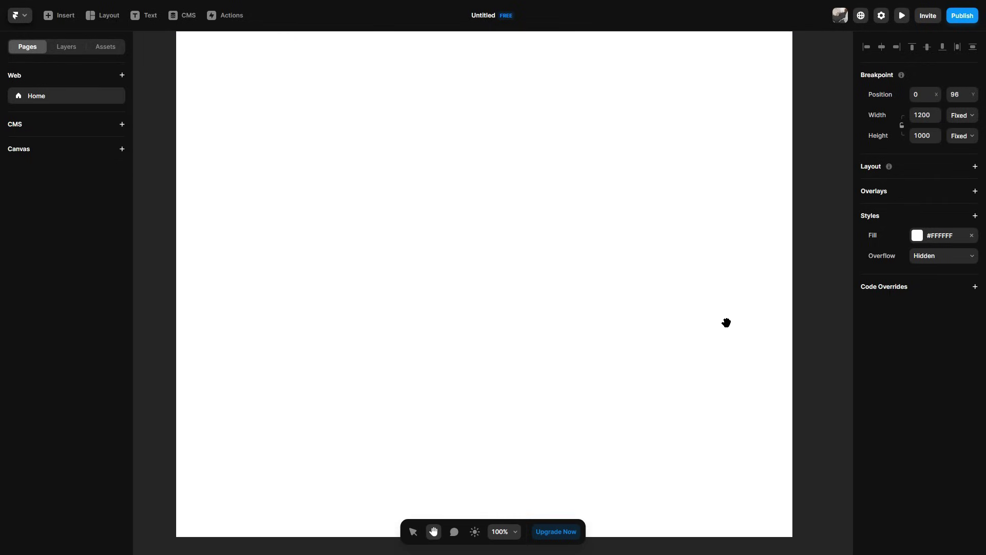
scroll(709, 321, down, 3)
drag(671, 324, 610, 340)
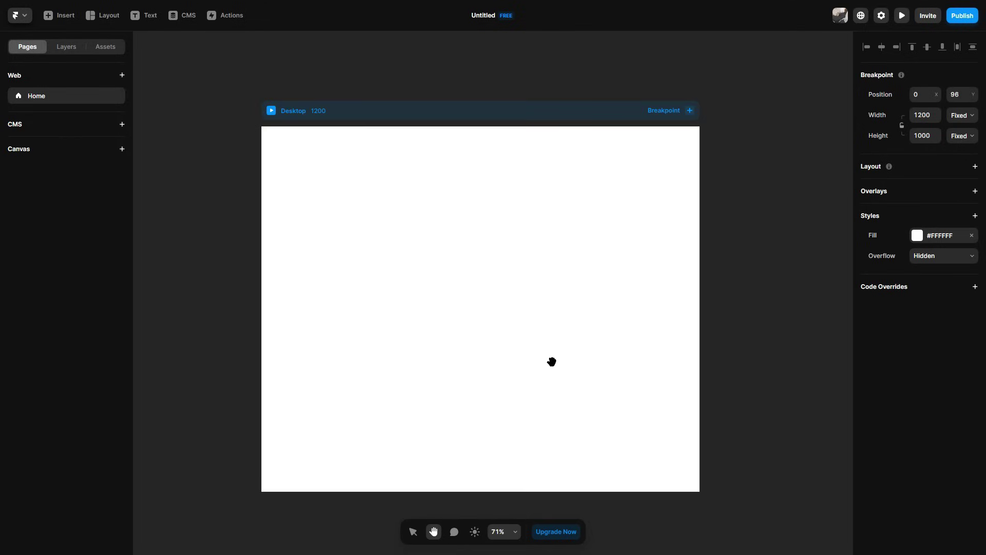
scroll(542, 361, down, 2)
scroll(541, 362, up, 2)
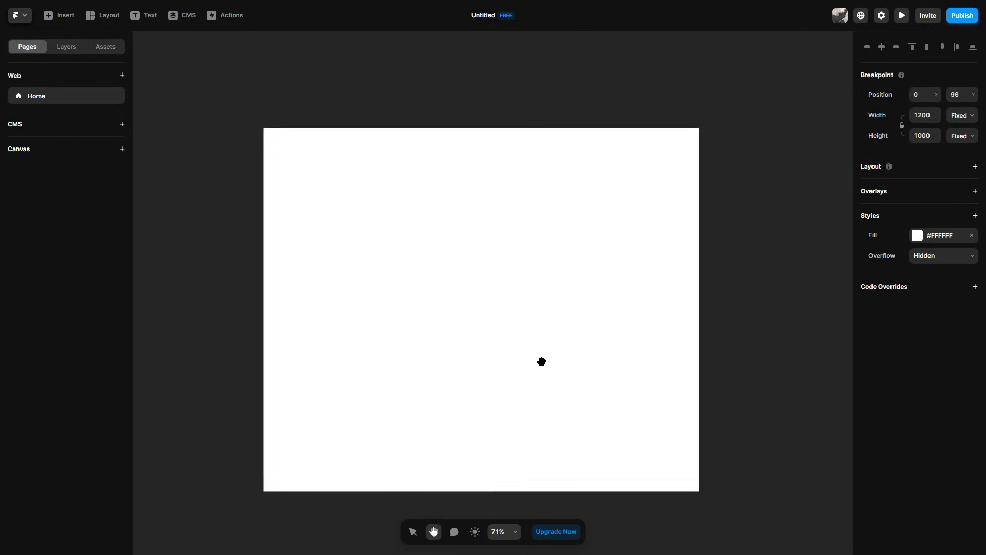
scroll(541, 361, down, 2)
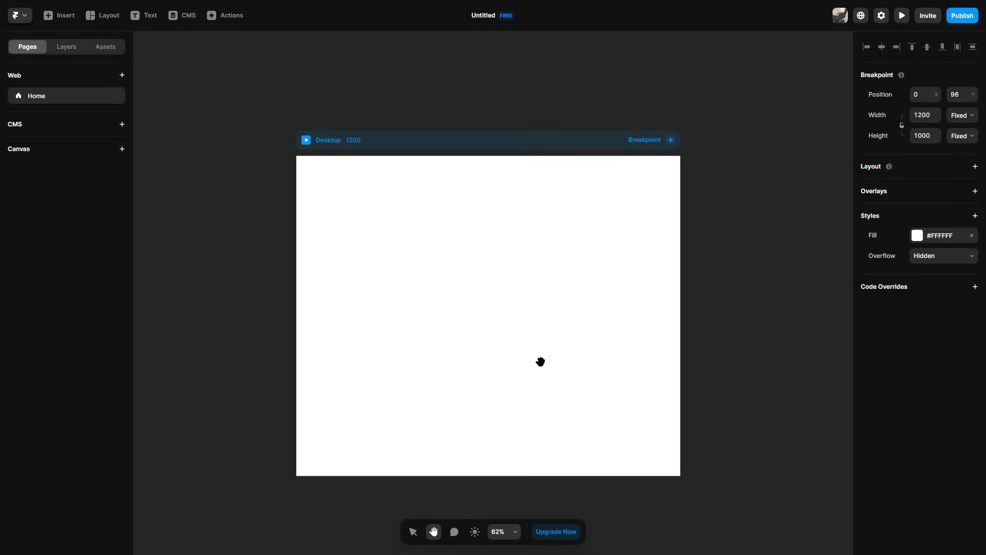
- Try a comment on the Desktop frame, cancel it, and toggle the light and dark themes
click(454, 531)
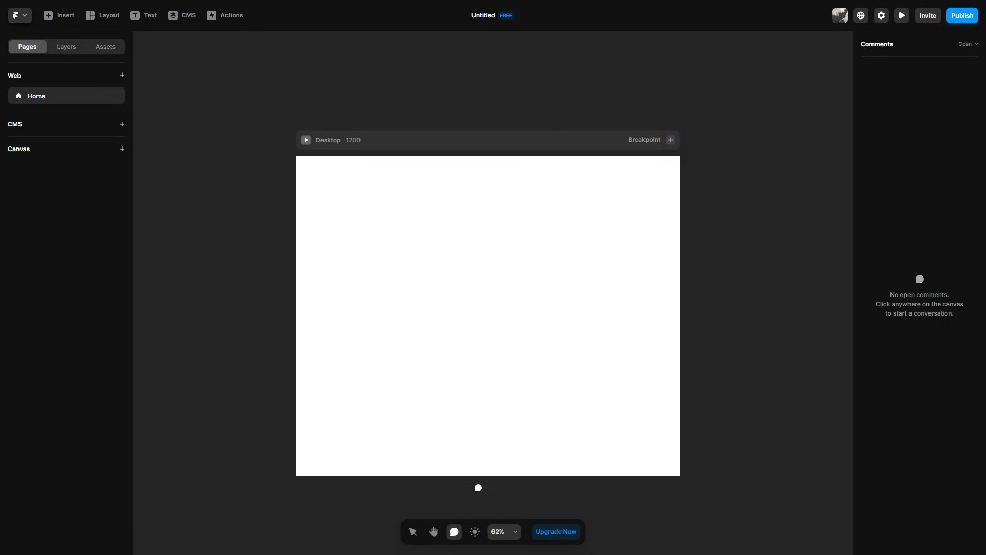
click(487, 291)
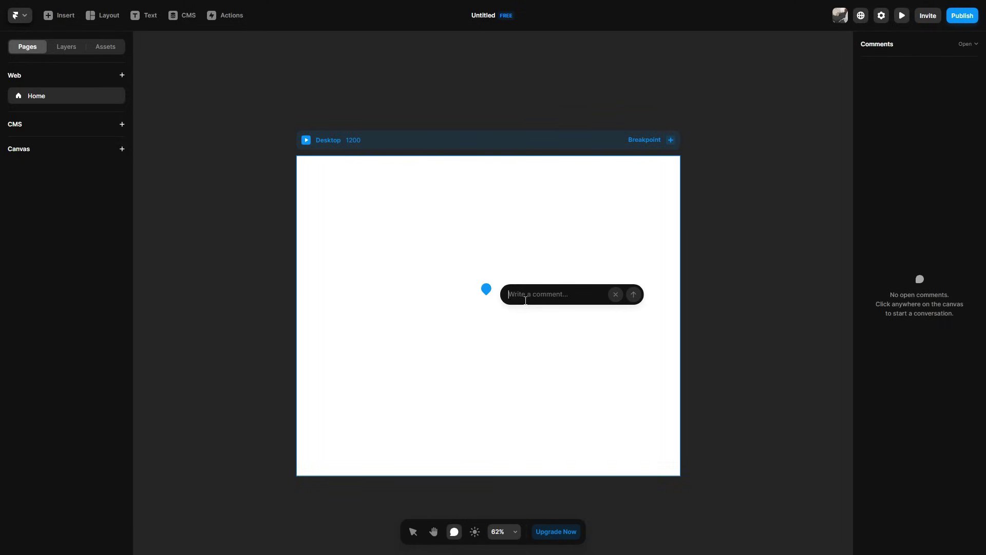
key(Escape)
click(474, 532)
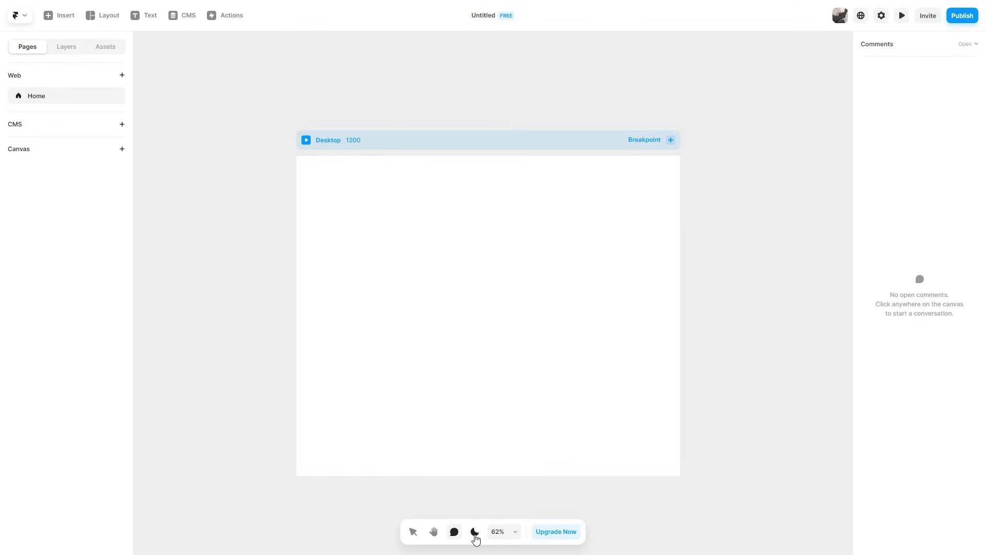
click(475, 533)
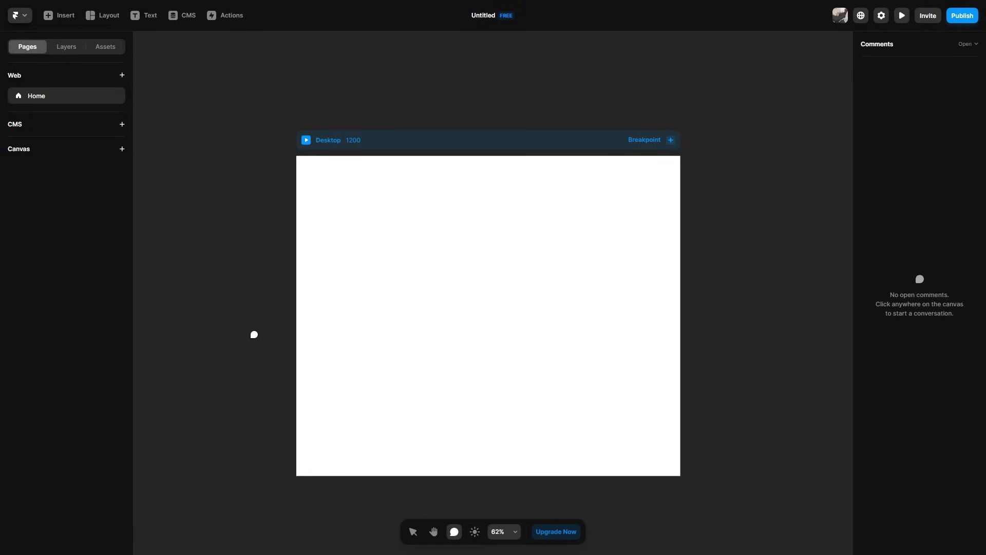
- Check the zoom options, then pan and zoom out around the empty Desktop frame
click(516, 534)
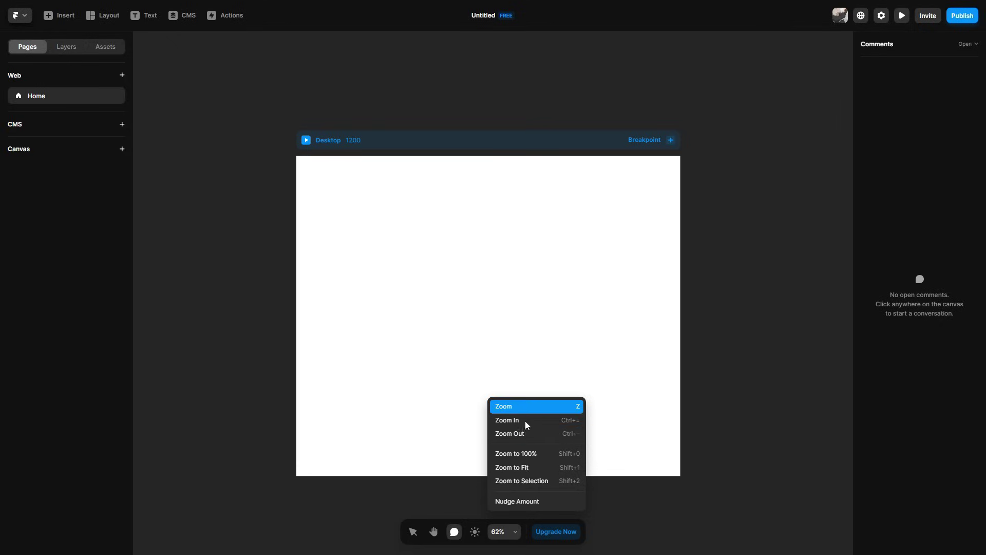
click(750, 453)
key(h)
scroll(575, 370, down, 2)
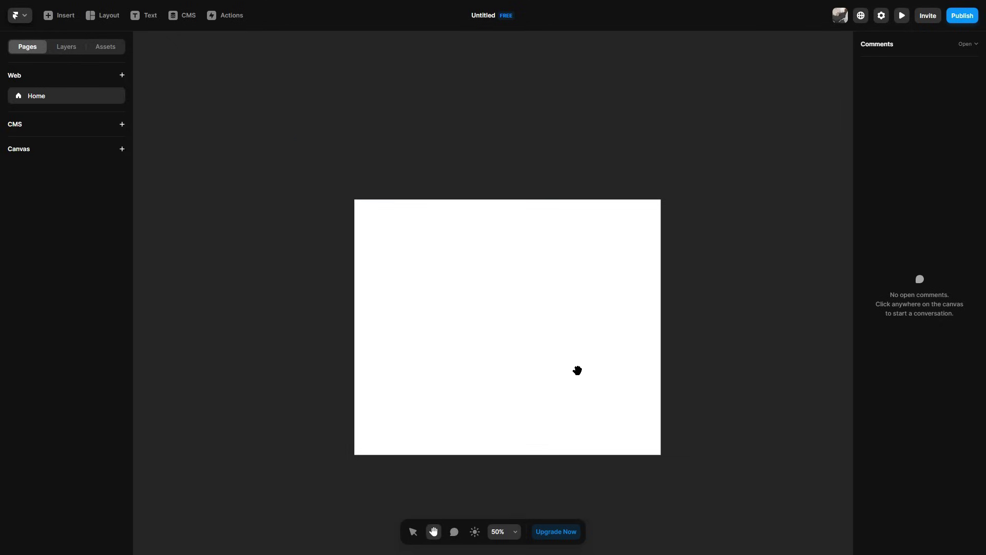
scroll(555, 367, up, 4)
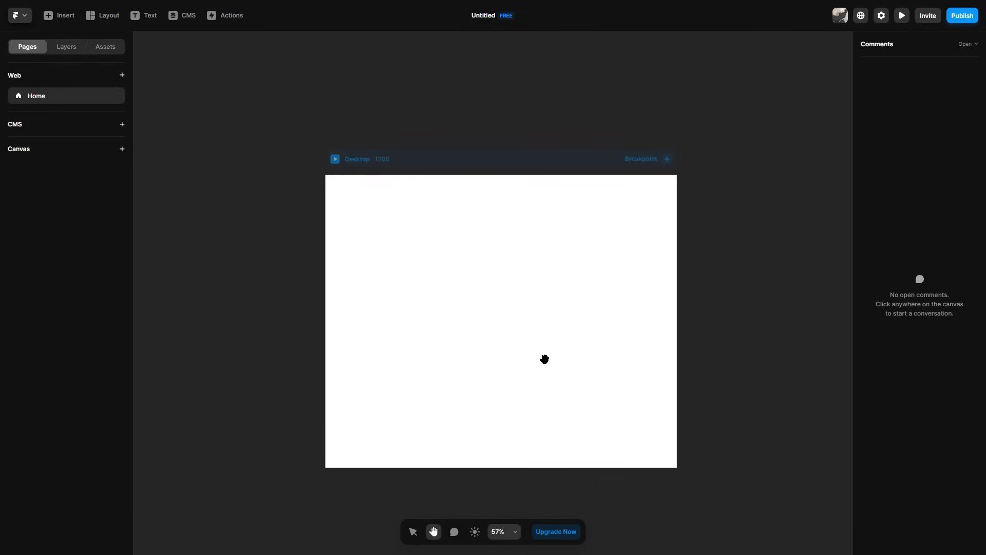
scroll(548, 361, down, 2)
scroll(551, 363, down, 1)
drag(517, 337, 489, 310)
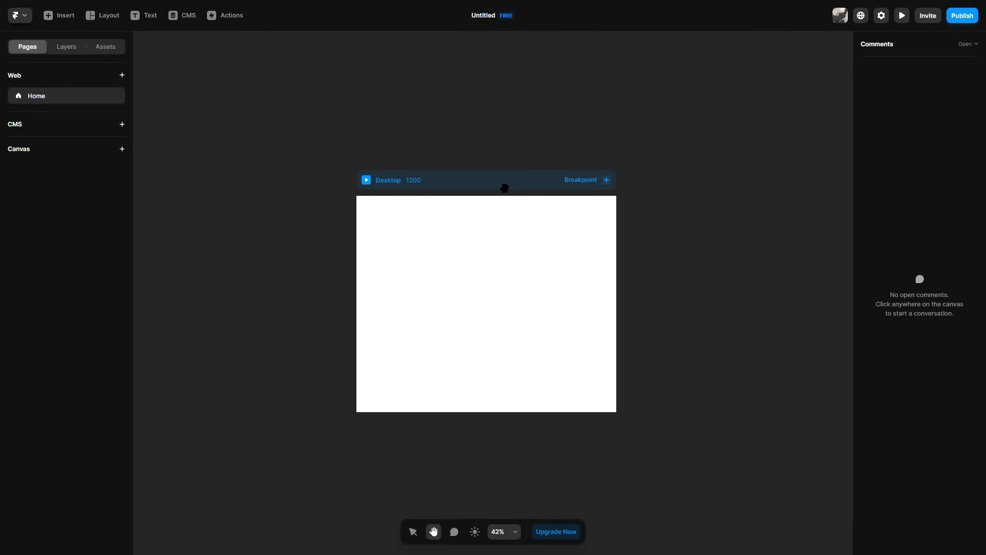
- Add a Tablet 810 breakpoint and a Phone 390 breakpoint beside the Desktop frame
key(v)
click(606, 180)
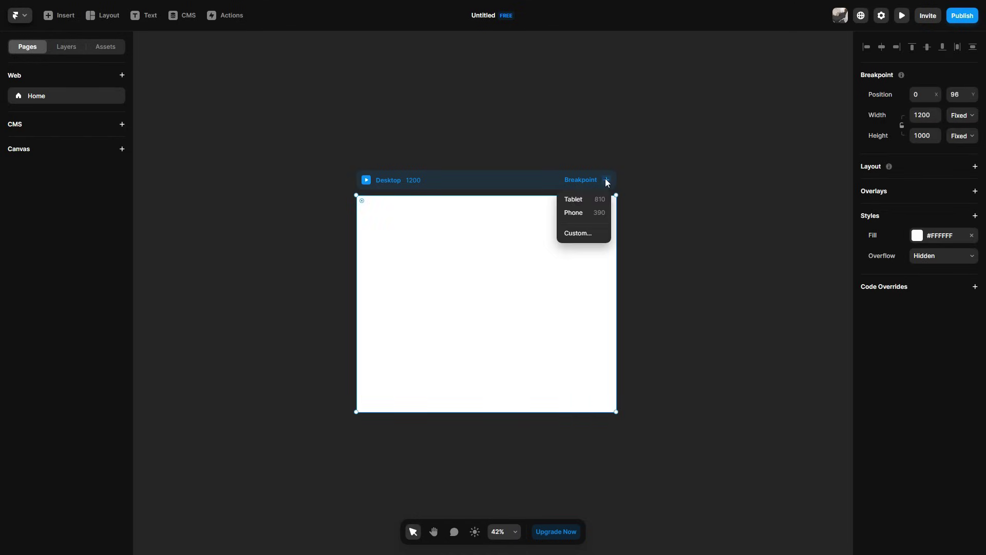
click(588, 200)
click(573, 170)
click(550, 190)
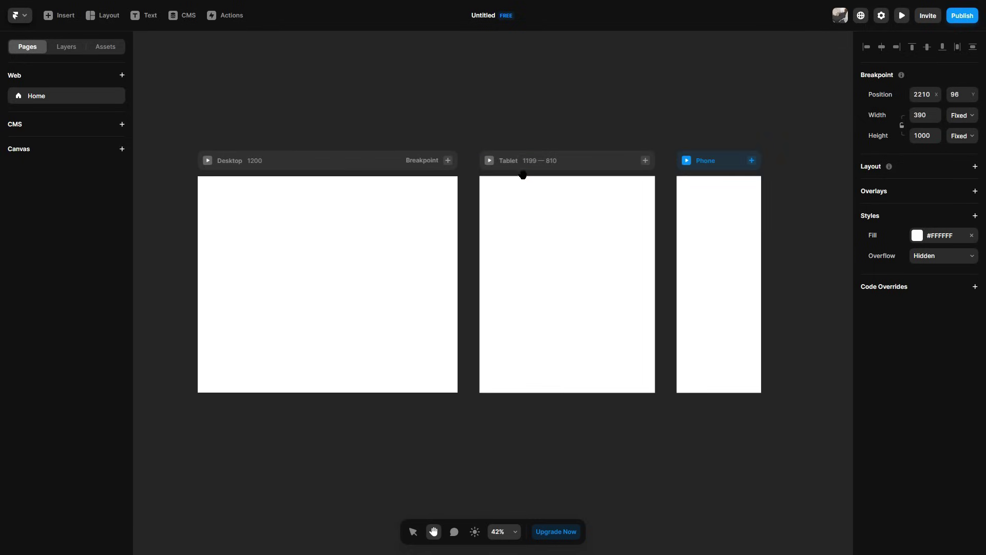
drag(575, 394, 593, 416)
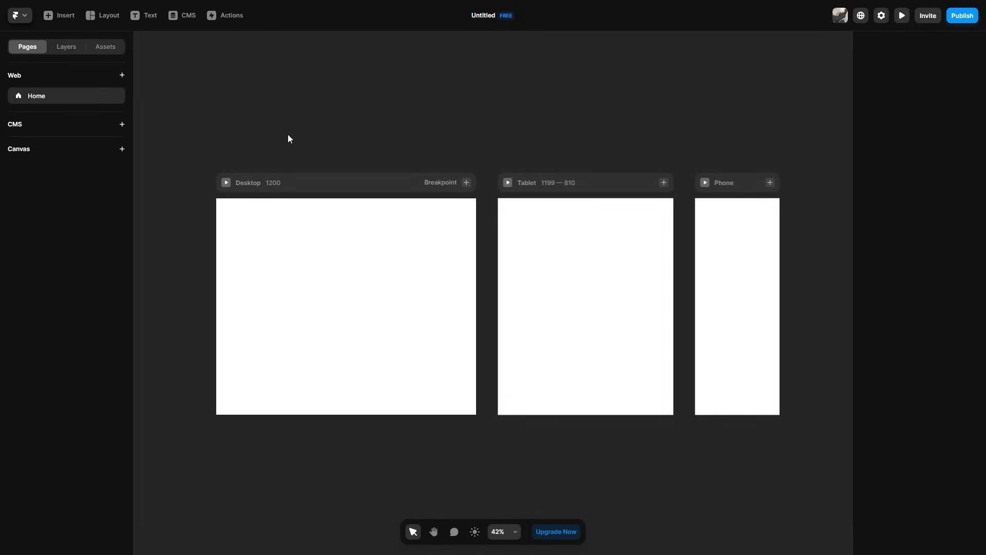
- Browse the Insert library's Pages templates, including Landing Page, Portfolio, Teaser and Blog
click(65, 19)
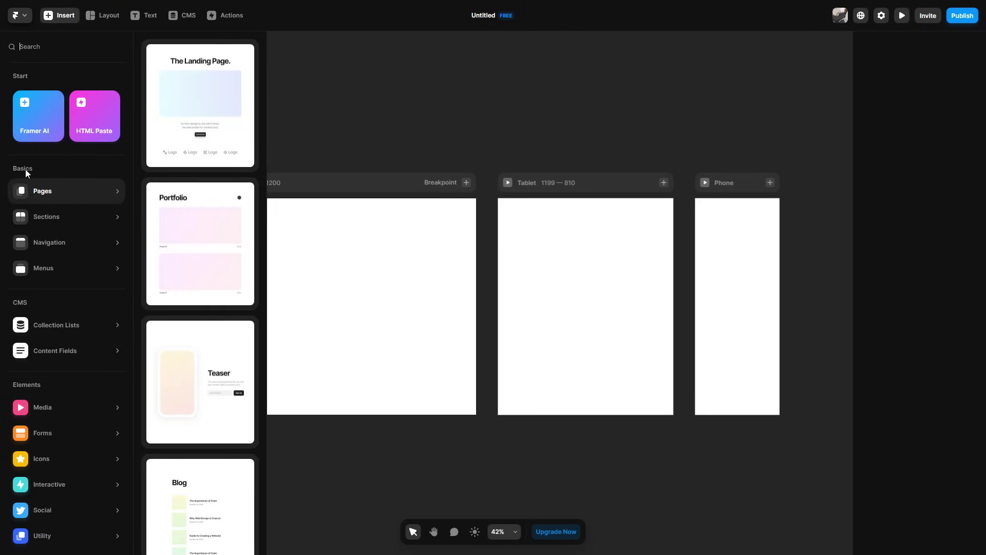
mouse_move(60, 242)
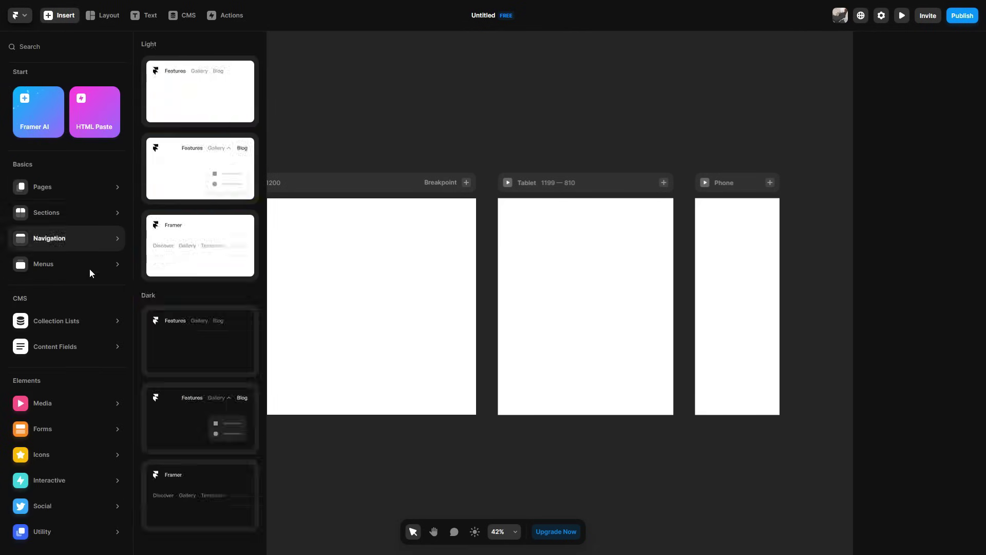
mouse_move(78, 411)
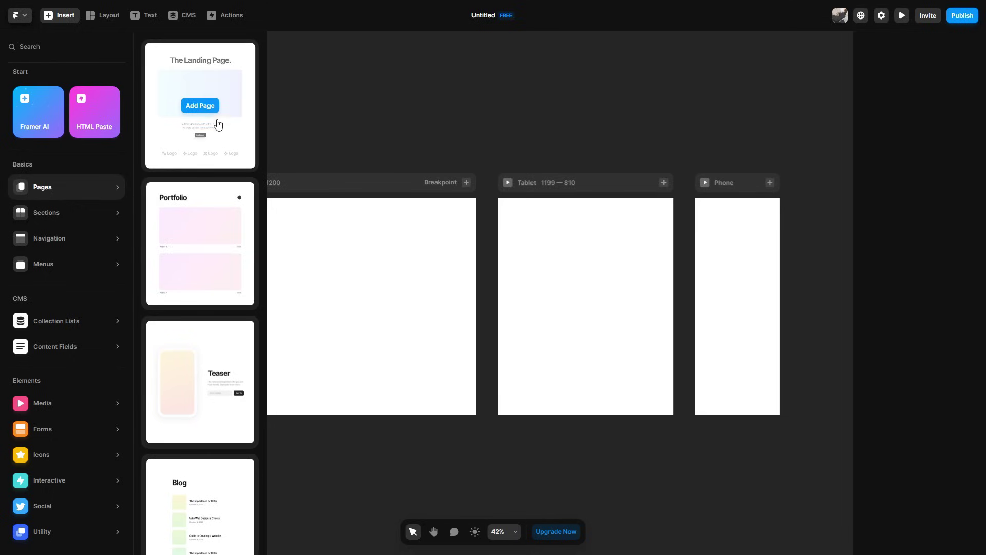
scroll(210, 128, down, 4)
scroll(224, 216, up, 4)
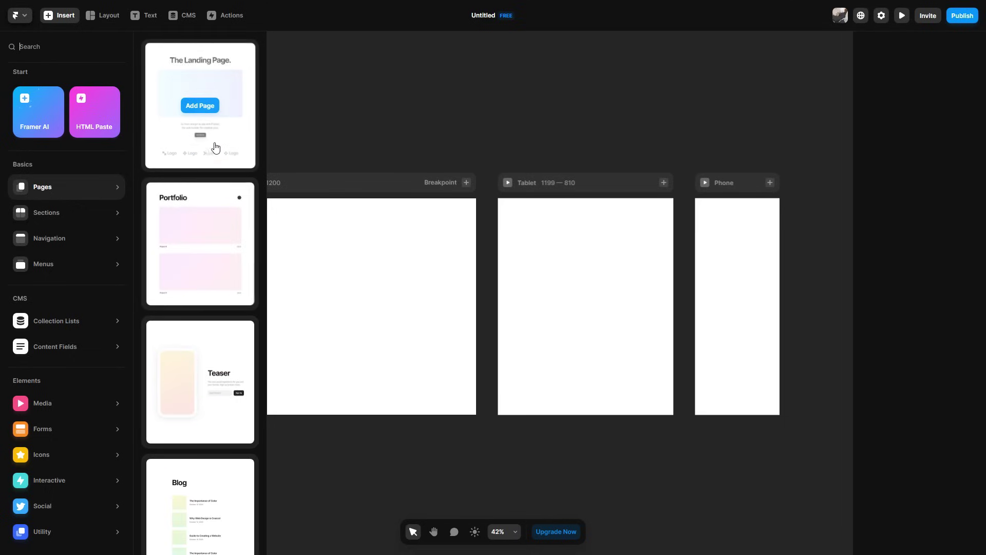
scroll(220, 132, down, 3)
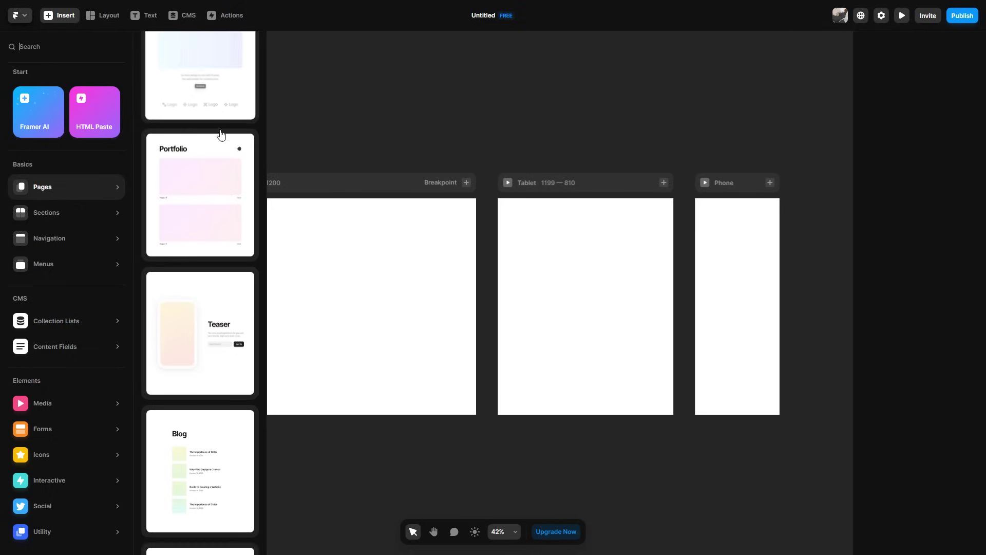
scroll(215, 258, down, 6)
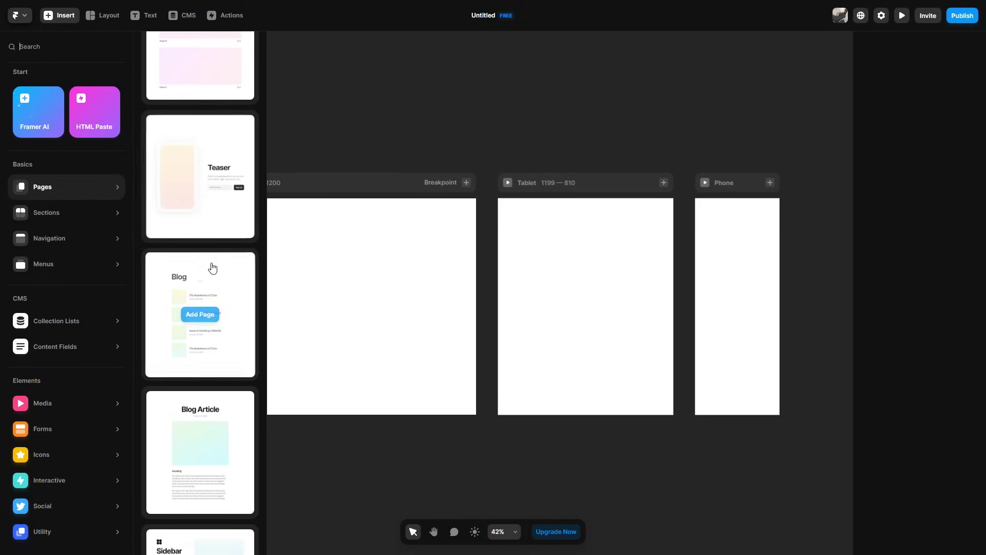
scroll(222, 287, down, 5)
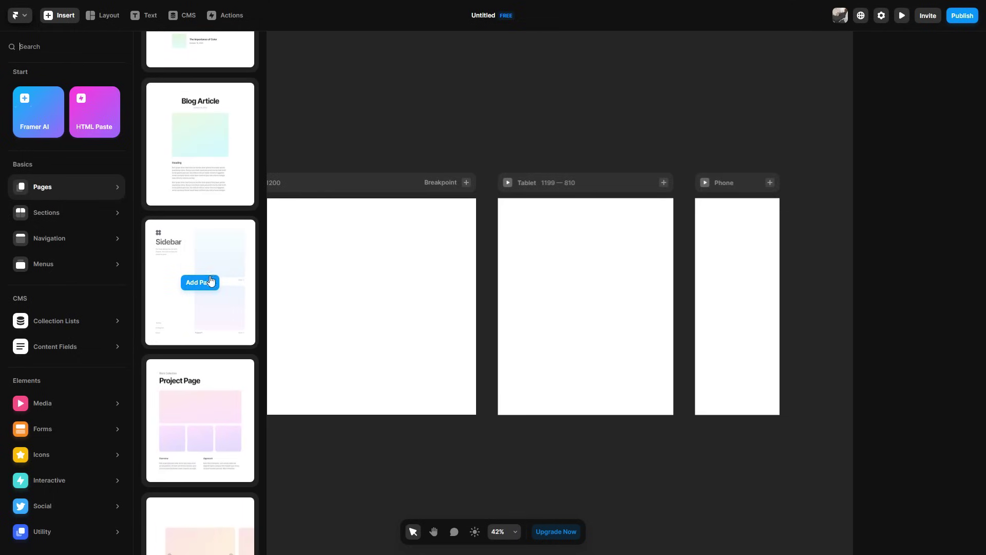
scroll(220, 313, down, 9)
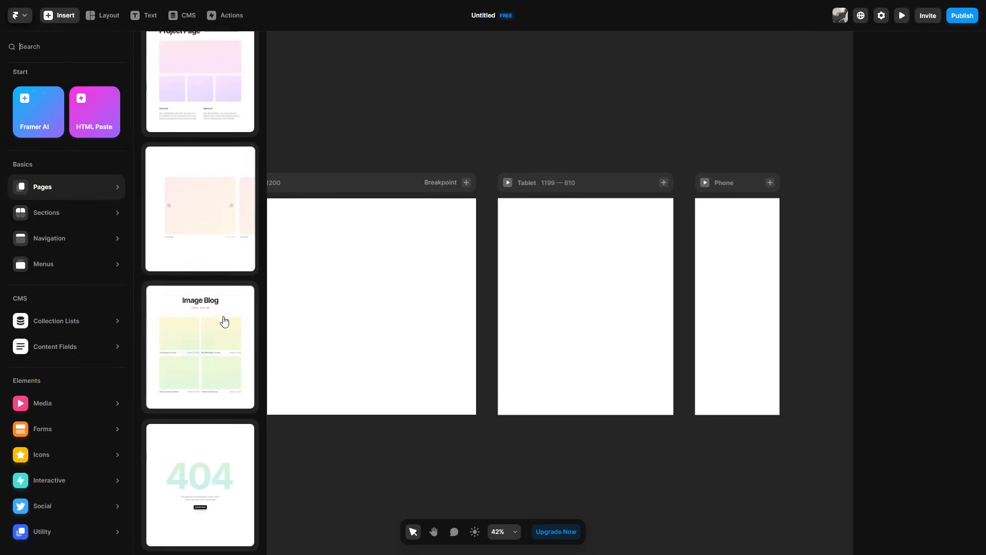
scroll(218, 241, up, 20)
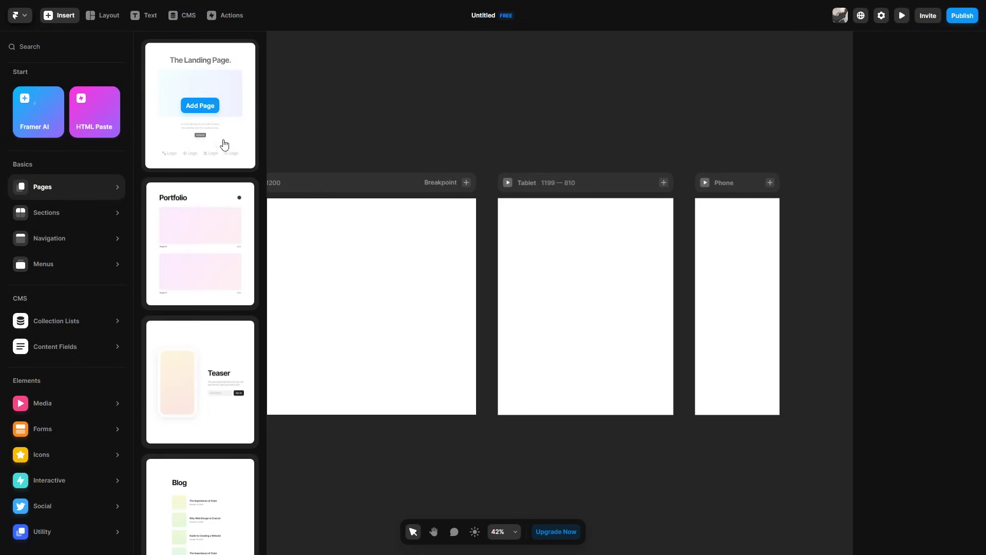
- Add the Landing Page template and scroll through its logo row, Fast/Easy and FAQ sections
click(201, 106)
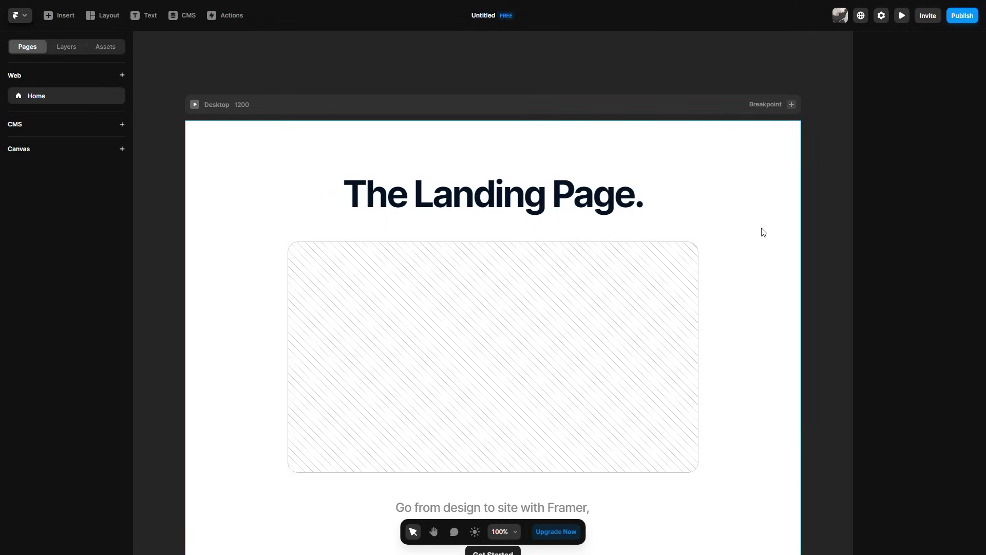
scroll(764, 232, down, 1)
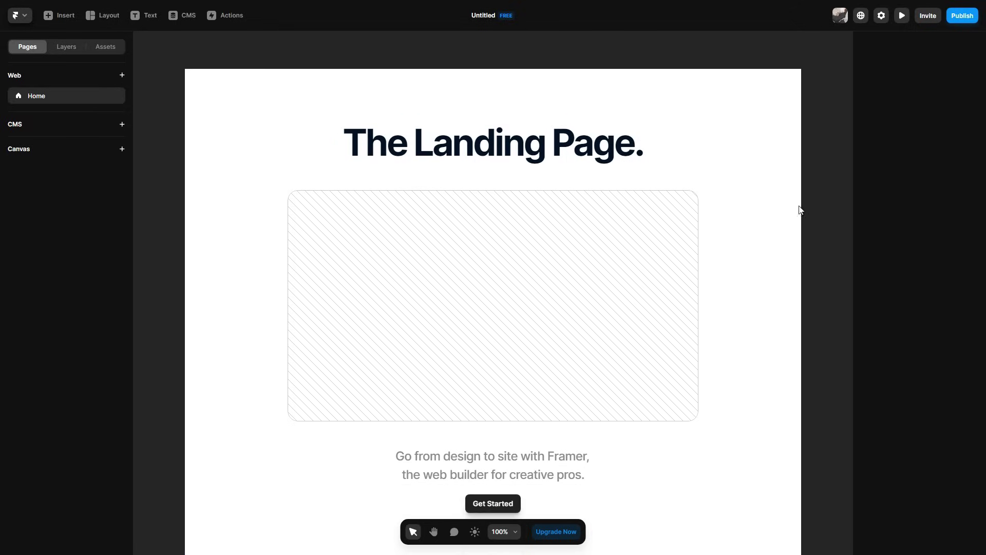
scroll(576, 269, down, 5)
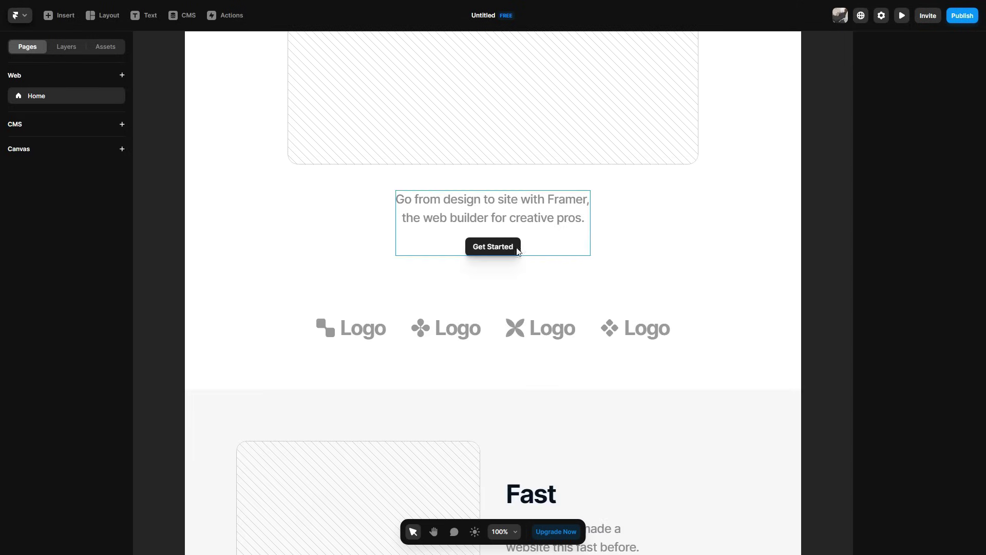
scroll(419, 304, down, 4)
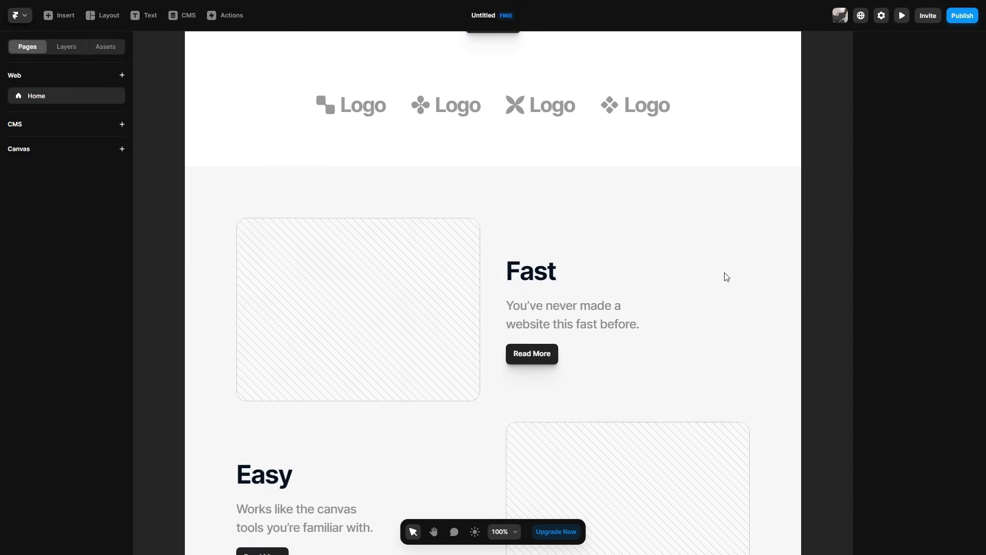
scroll(726, 278, down, 9)
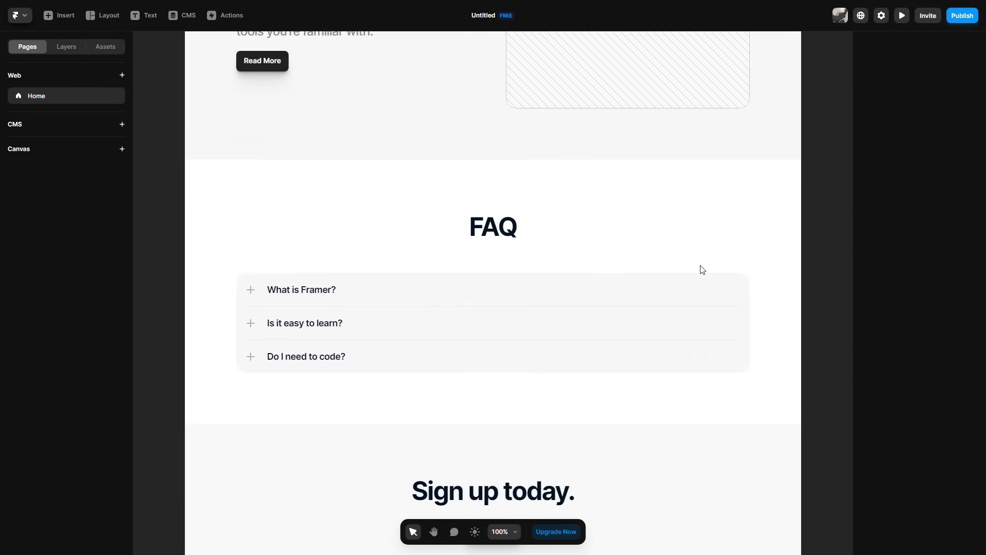
scroll(706, 273, down, 3)
scroll(706, 272, up, 20)
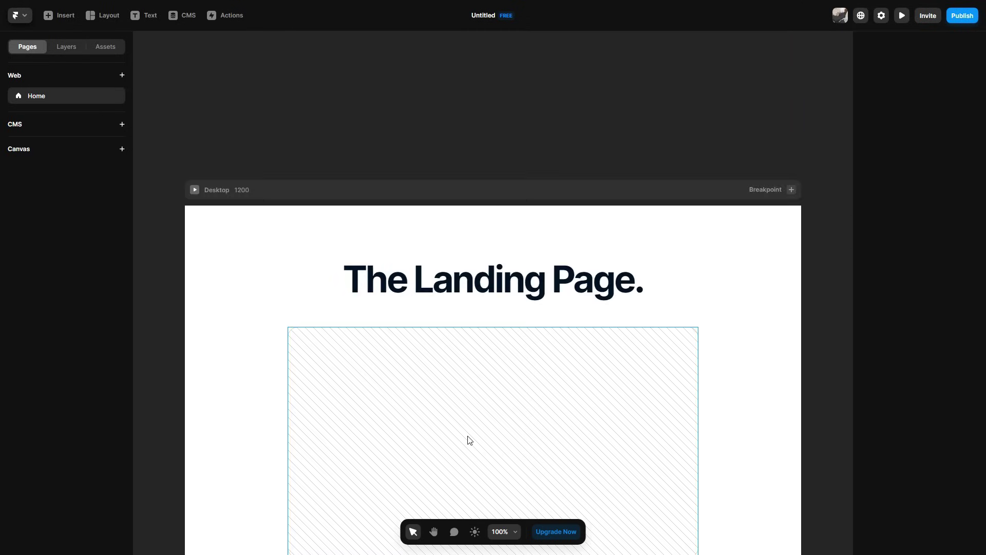
- Zoom out with the Hand tool to view the template across Desktop, Tablet and Phone
click(434, 531)
scroll(678, 363, down, 3)
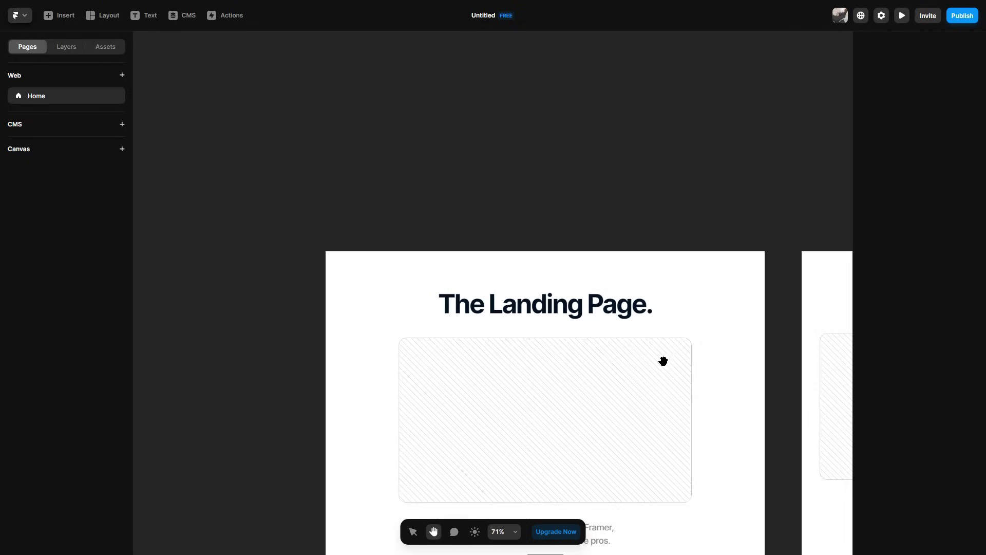
scroll(663, 361, down, 6)
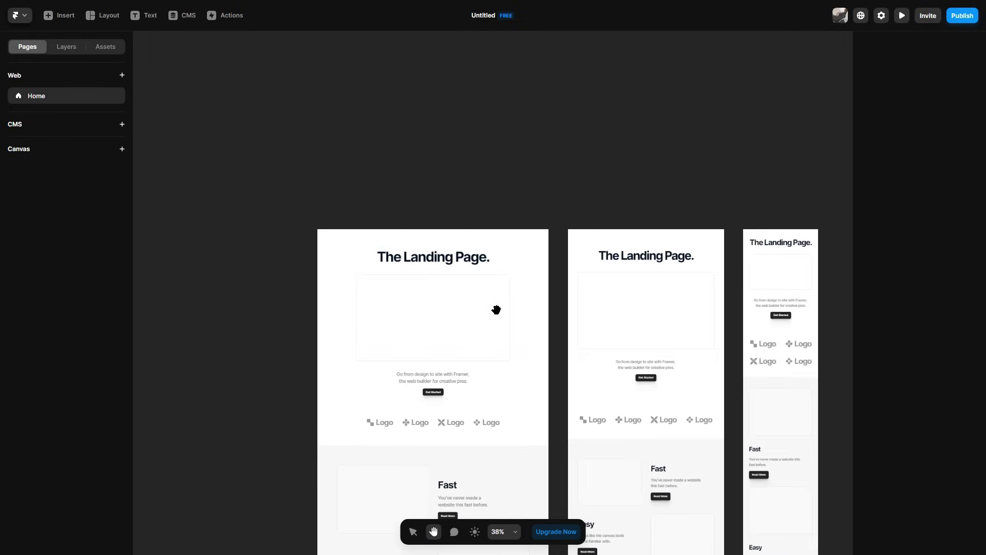
scroll(496, 309, down, 1)
scroll(645, 218, right, 3)
scroll(645, 217, down, 1)
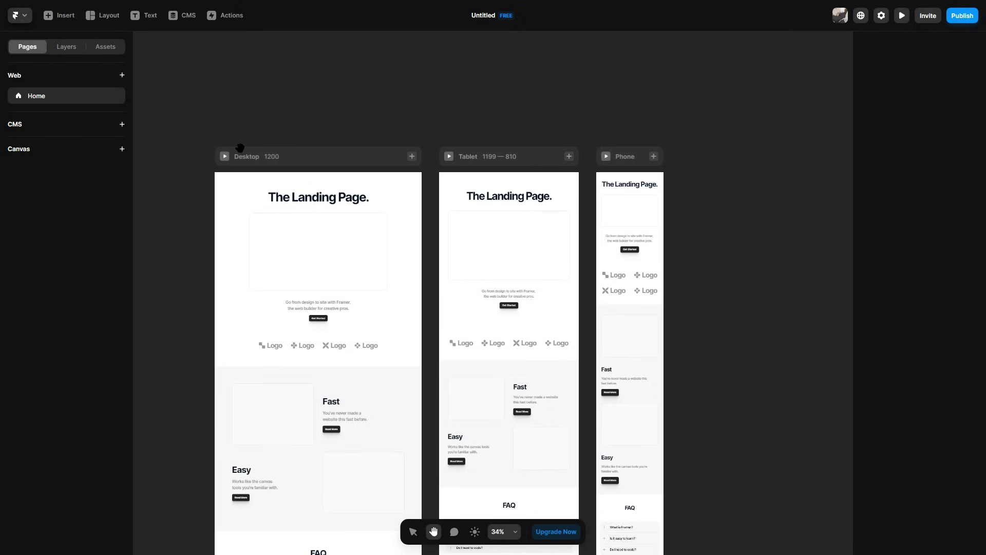
drag(240, 148, 288, 149)
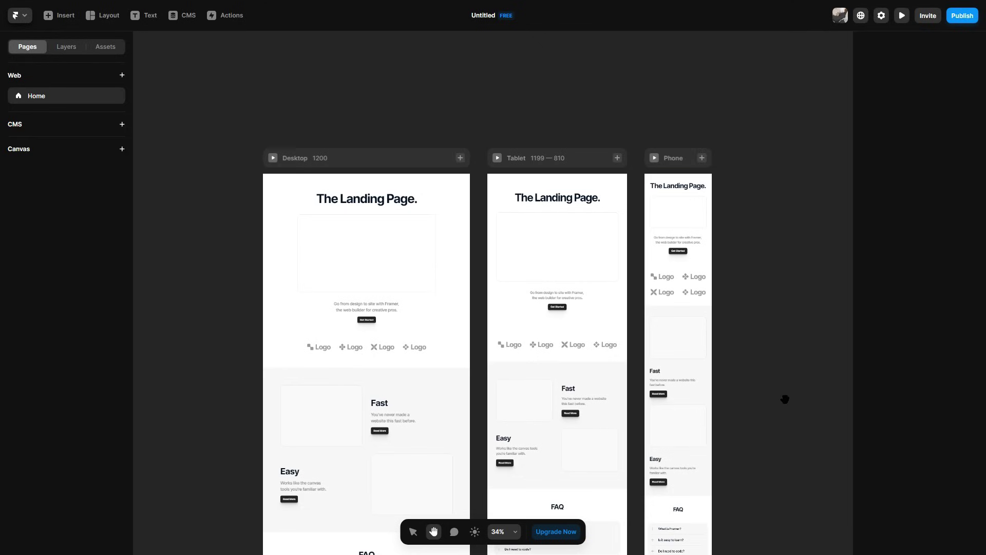
click(413, 531)
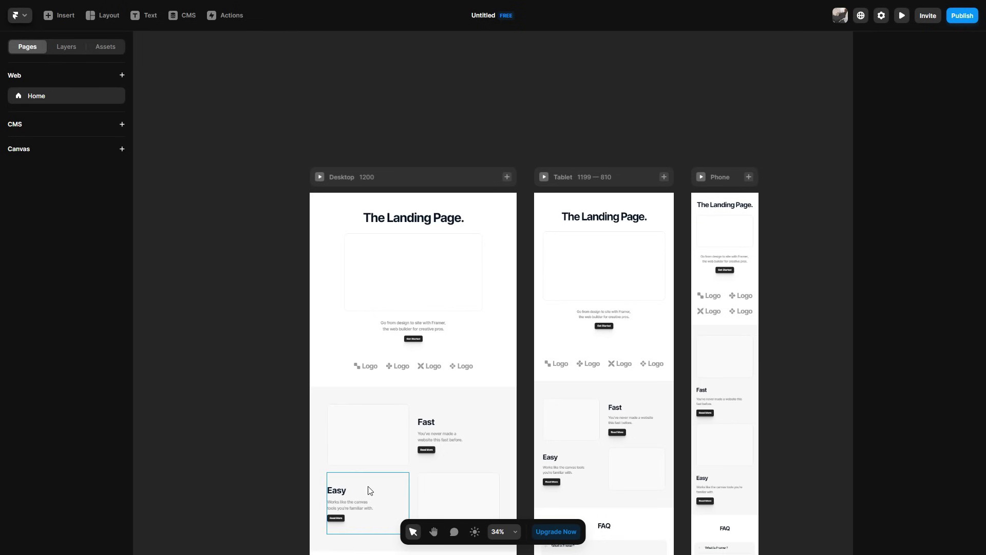
ctrl+scroll(418, 286, up, 5)
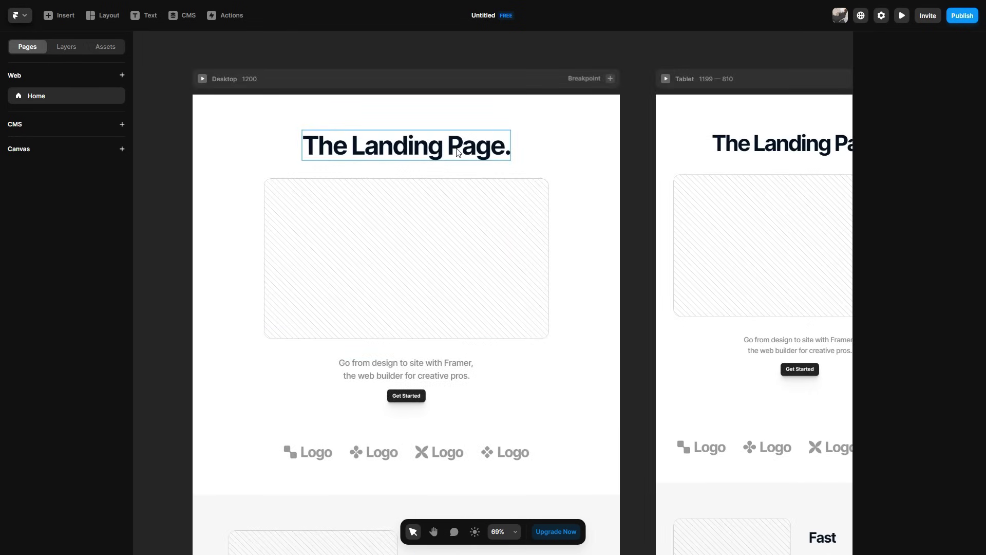
- Change the landing page heading text to "Framer Tutorial"
click(409, 153)
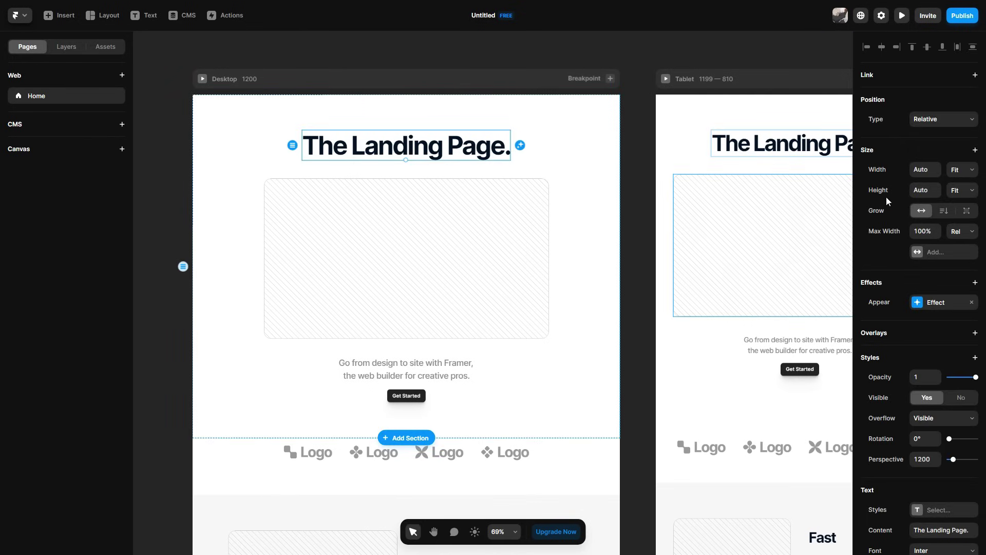
scroll(883, 166, down, 1)
scroll(889, 184, down, 1)
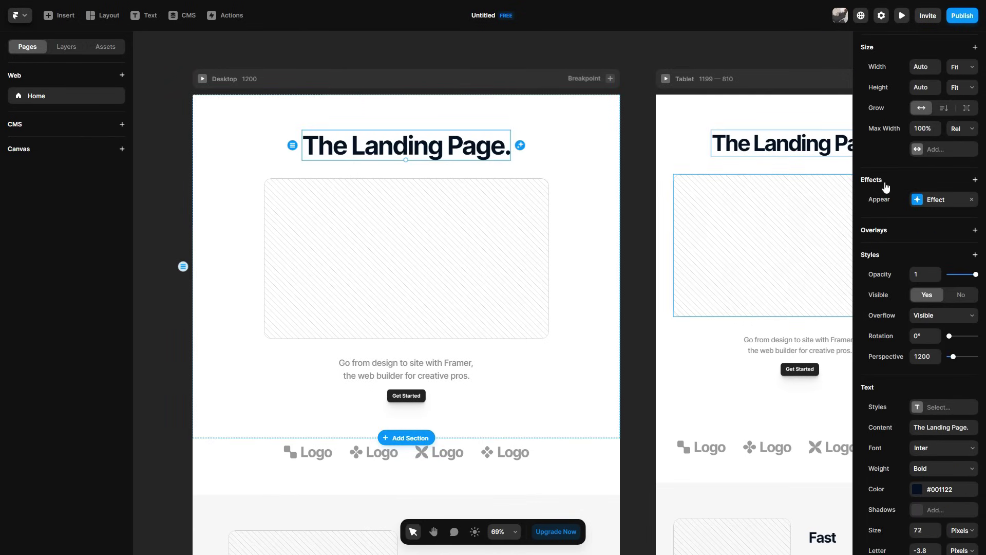
scroll(896, 186, down, 3)
scroll(897, 185, down, 3)
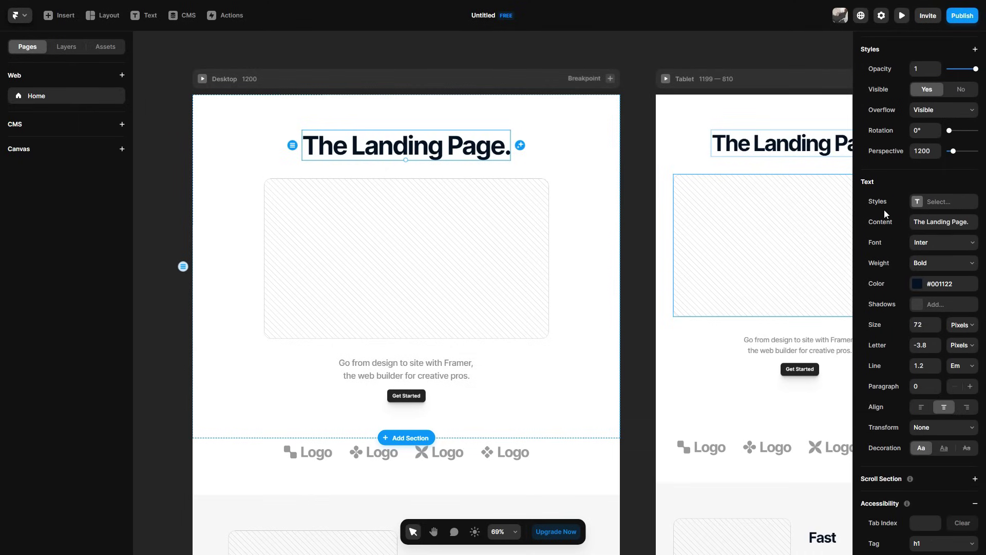
scroll(889, 207, down, 1)
scroll(896, 216, up, 1)
click(973, 224)
key(BackSpace)
text(Framer Tutorial)
scroll(938, 228, down, 1)
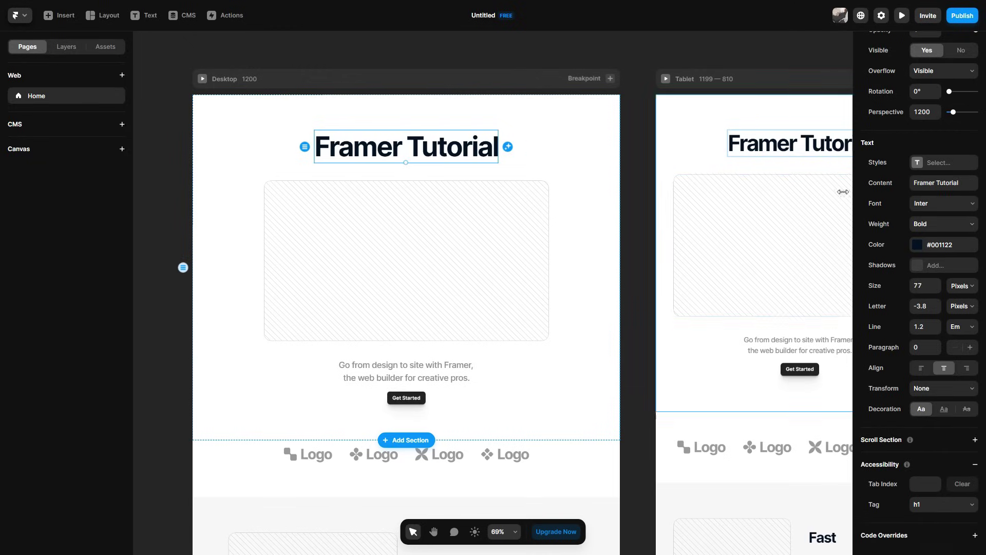
- Enlarge the heading to size 104 and color it dark blue #054482
mouse_move(406, 163)
mouse_down()
mouse_move(405, 252)
mouse_move(407, 169)
mouse_up()
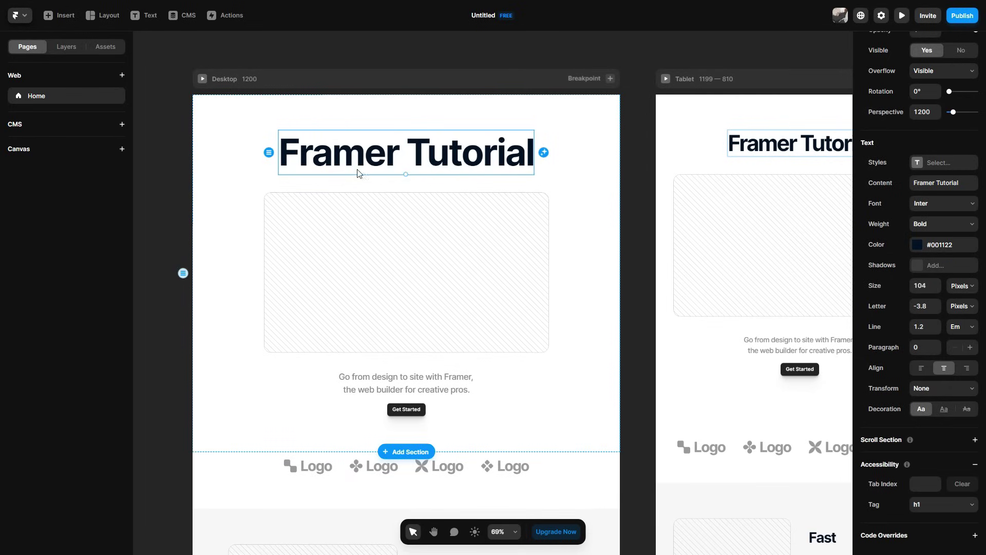
click(915, 245)
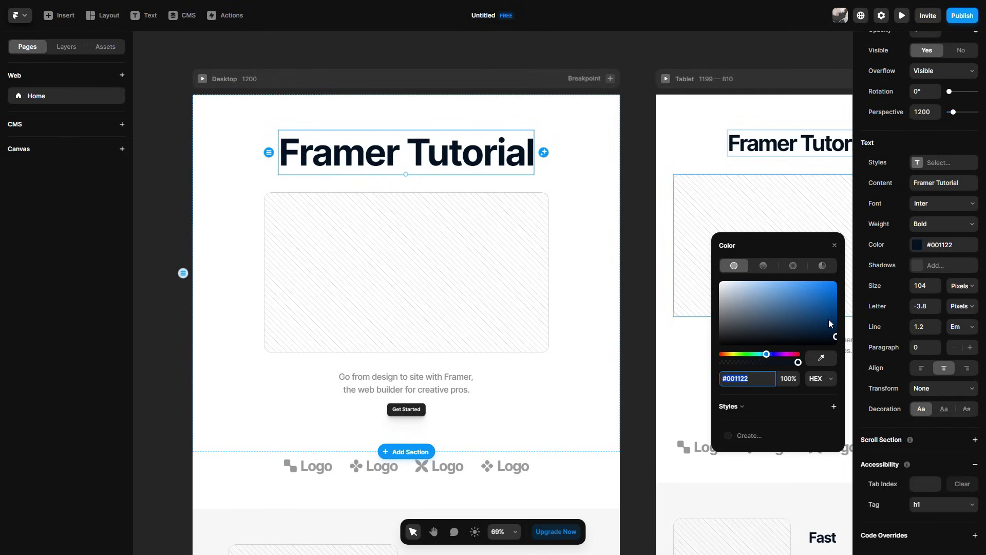
mouse_move(830, 323)
mouse_down()
mouse_move(831, 303)
mouse_move(833, 318)
mouse_up()
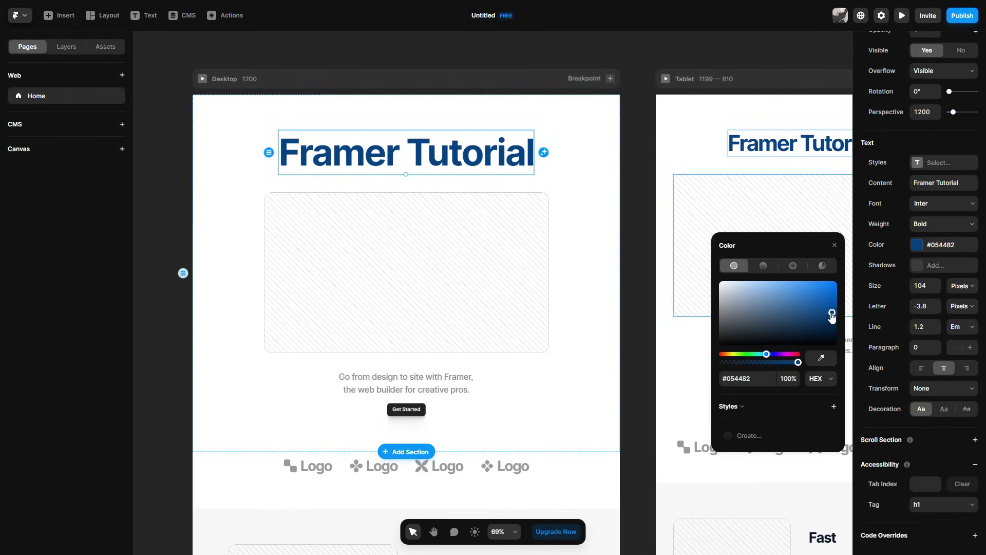
- Fine-tune the heading color to #054585 and save it as the "Blue" color style
drag(832, 315, 833, 313)
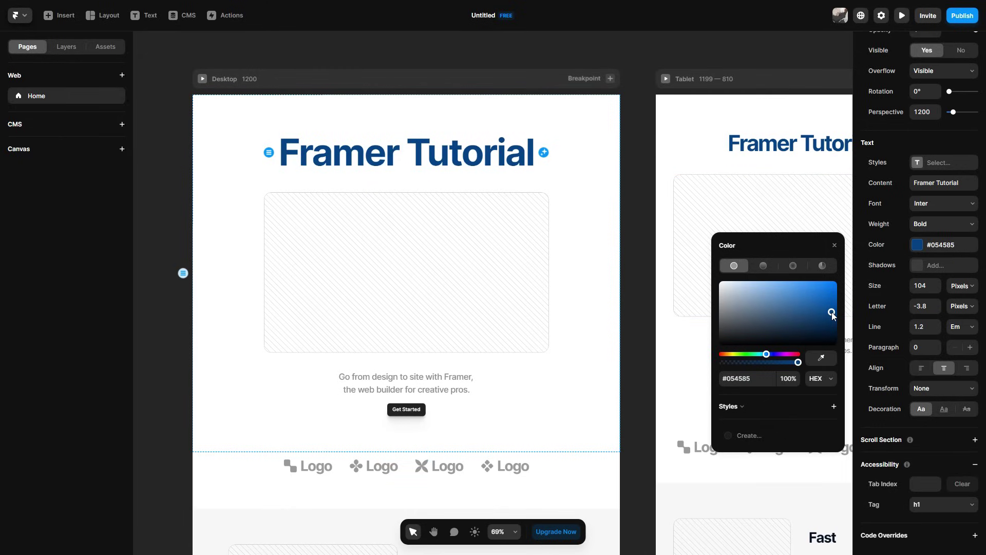
click(832, 411)
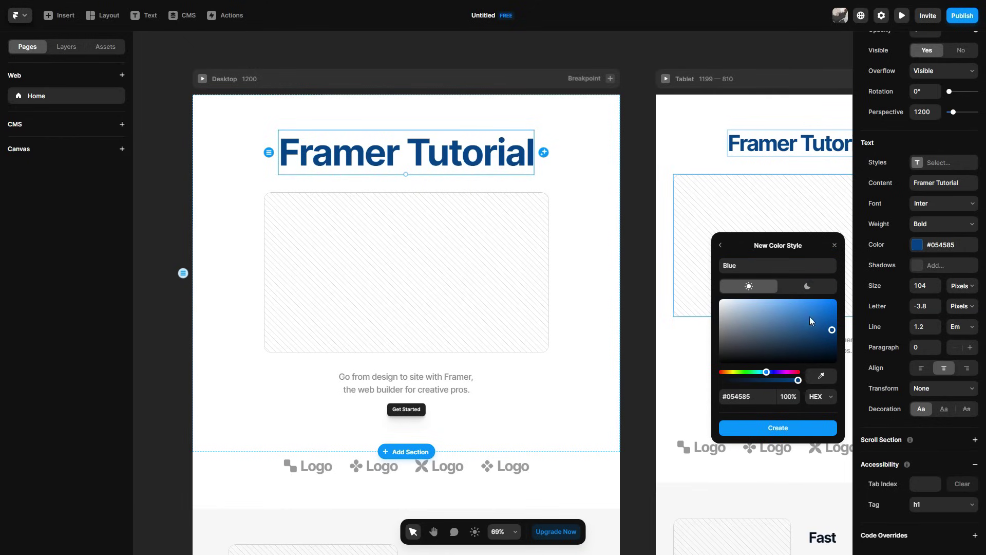
click(799, 427)
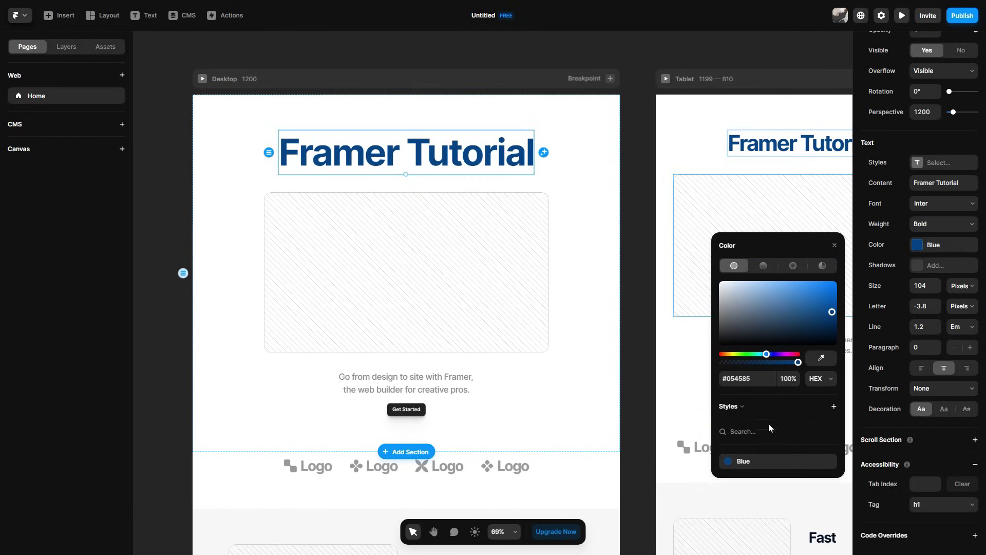
click(743, 406)
scroll(892, 251, up, 2)
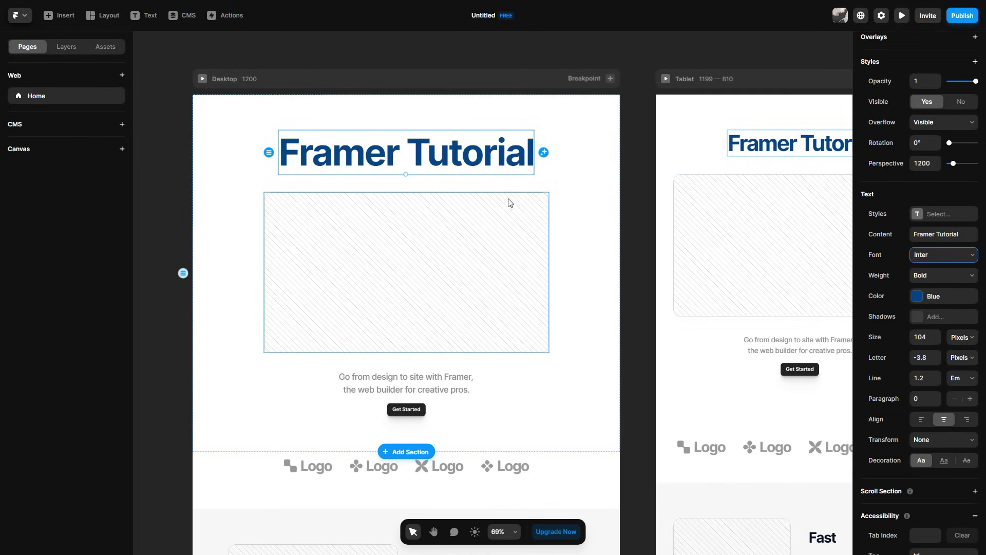
- Set the "Framer Tutorial" heading font to Inter Tight, keeping the Bold weight
click(944, 257)
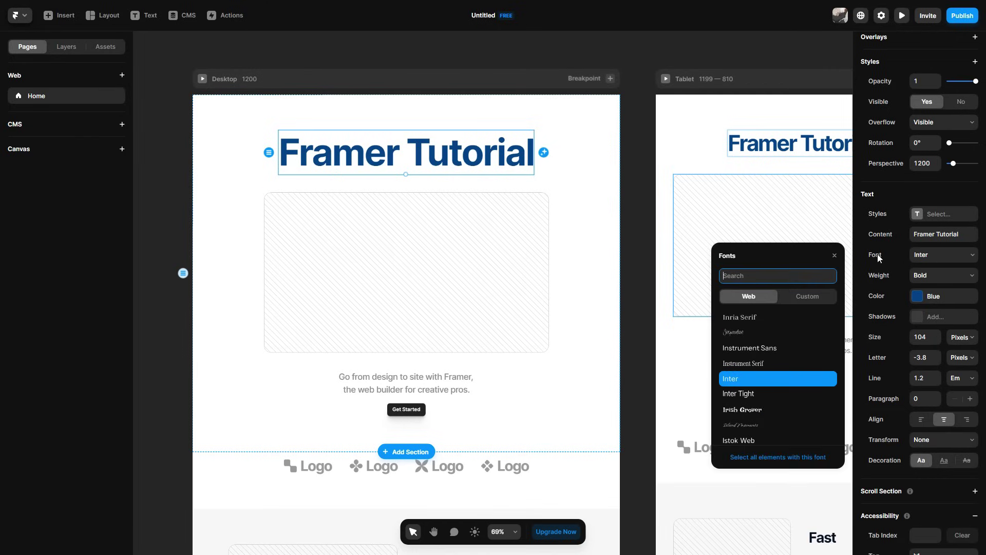
scroll(747, 347, down, 2)
click(747, 346)
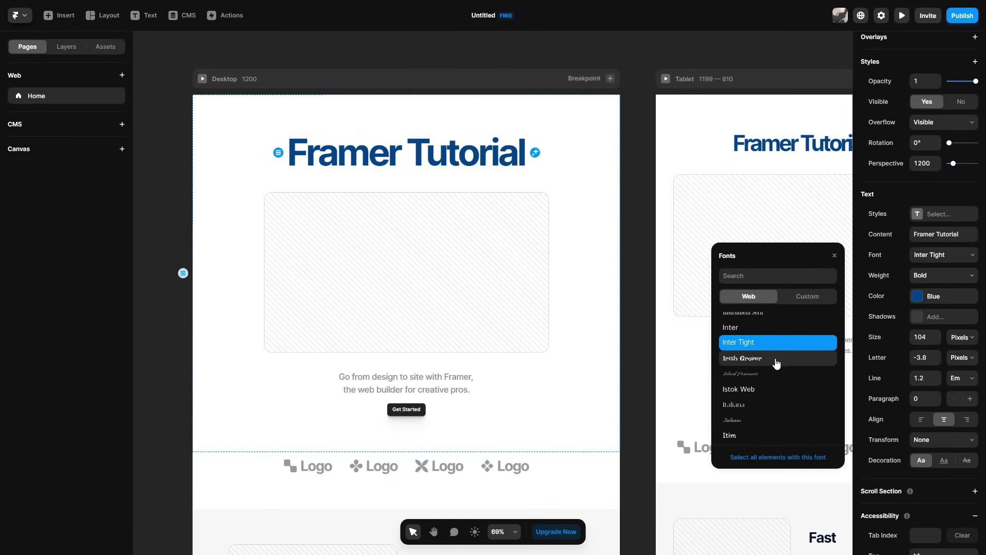
scroll(751, 359, down, 4)
click(968, 276)
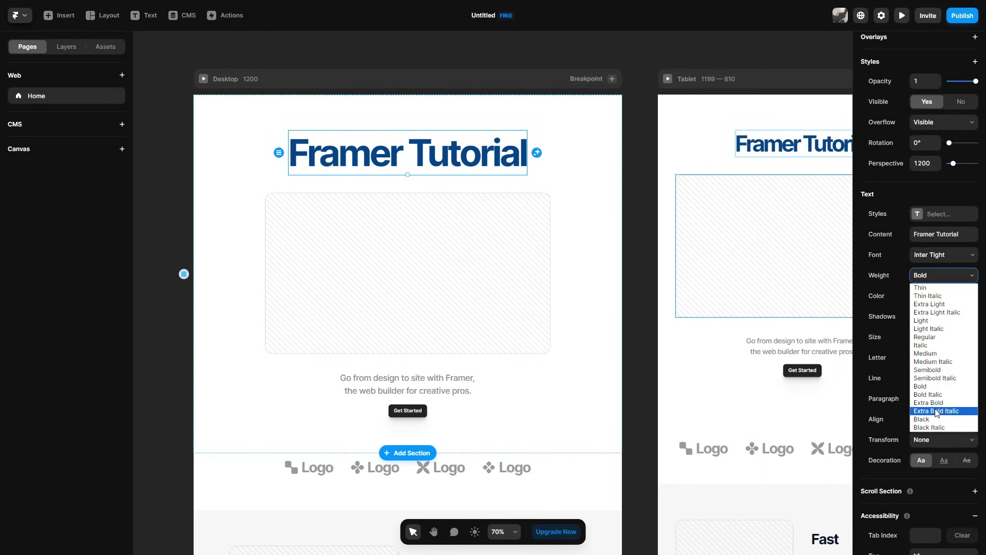
click(929, 385)
scroll(896, 298, up, 5)
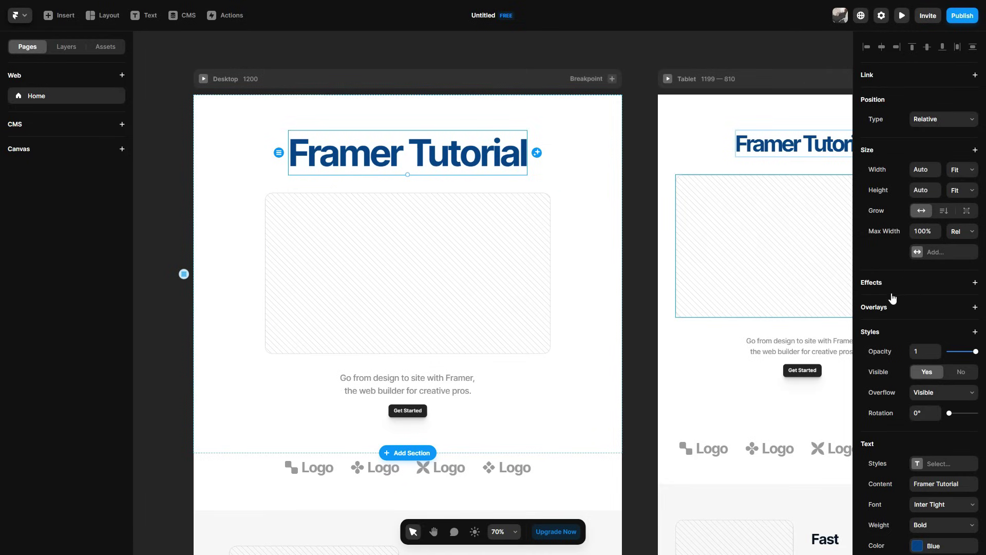
- Give the heading an Appear effect with On Scroll trigger, Replay Yes and Fade Out preset
click(975, 283)
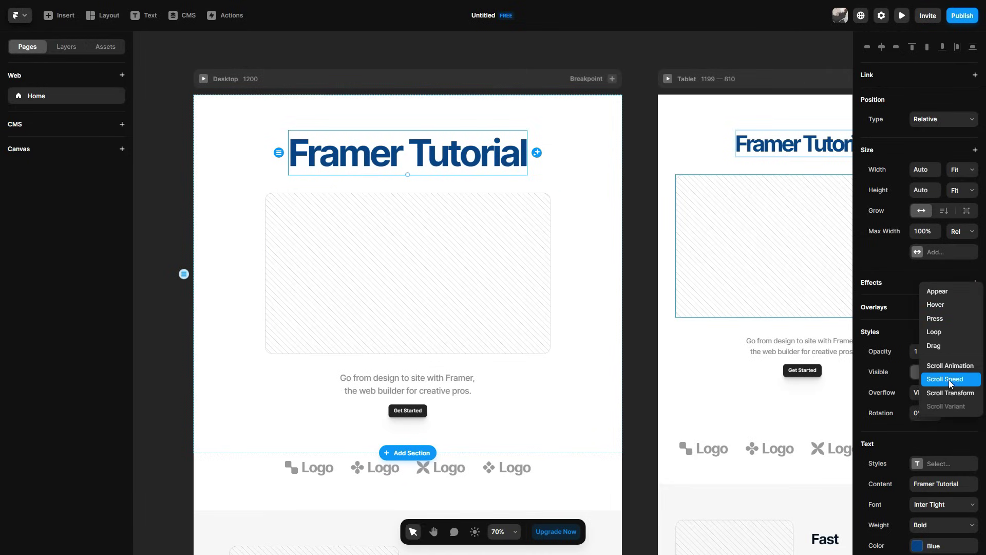
click(947, 291)
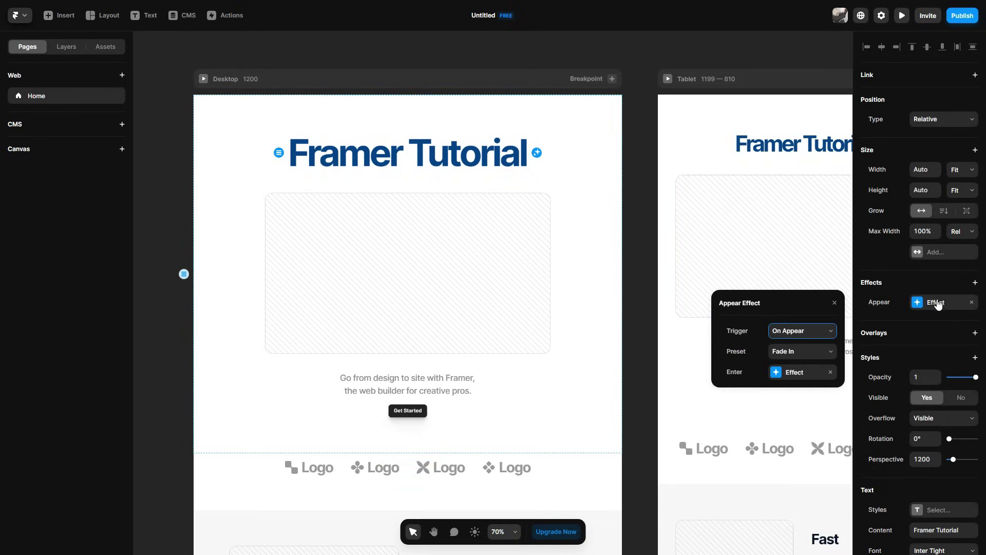
click(821, 332)
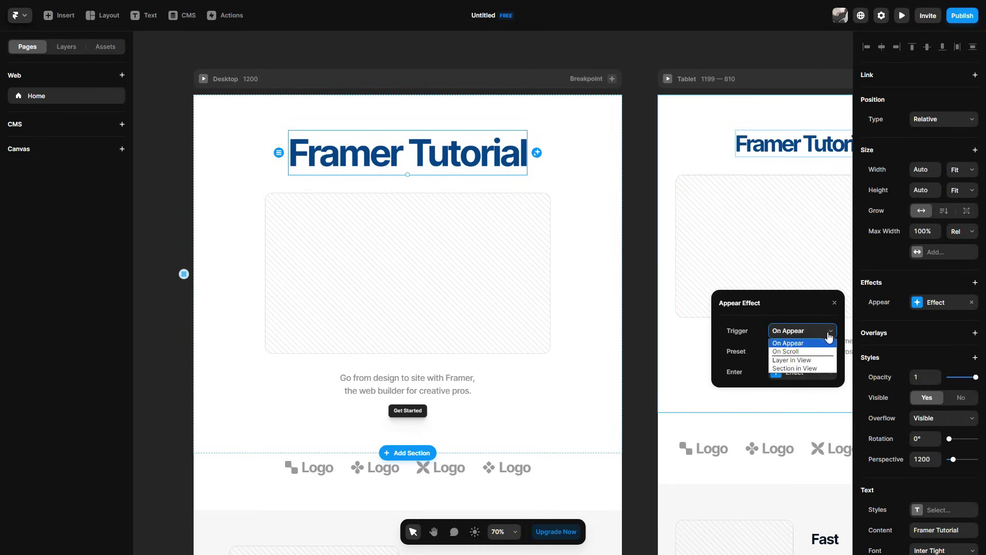
click(800, 352)
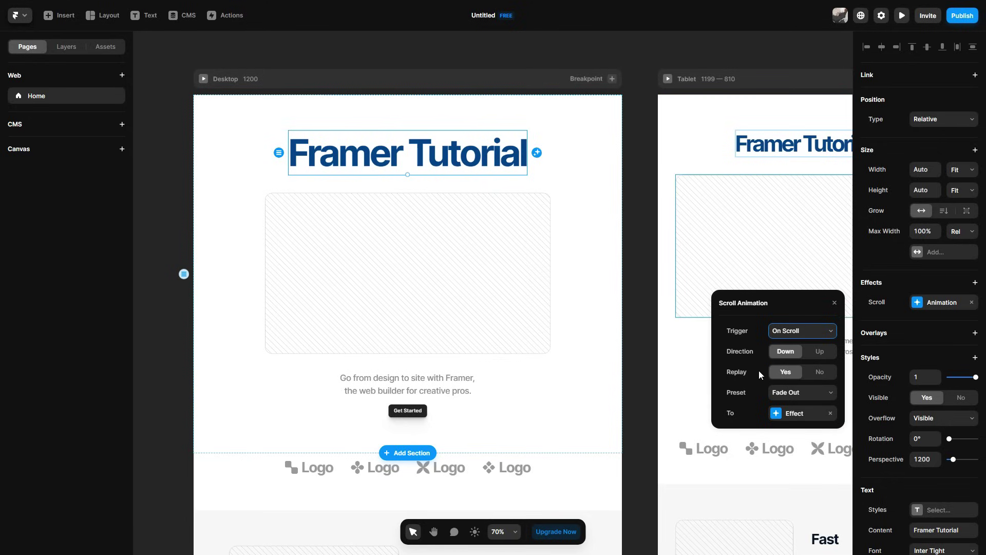
click(791, 375)
click(784, 373)
click(809, 393)
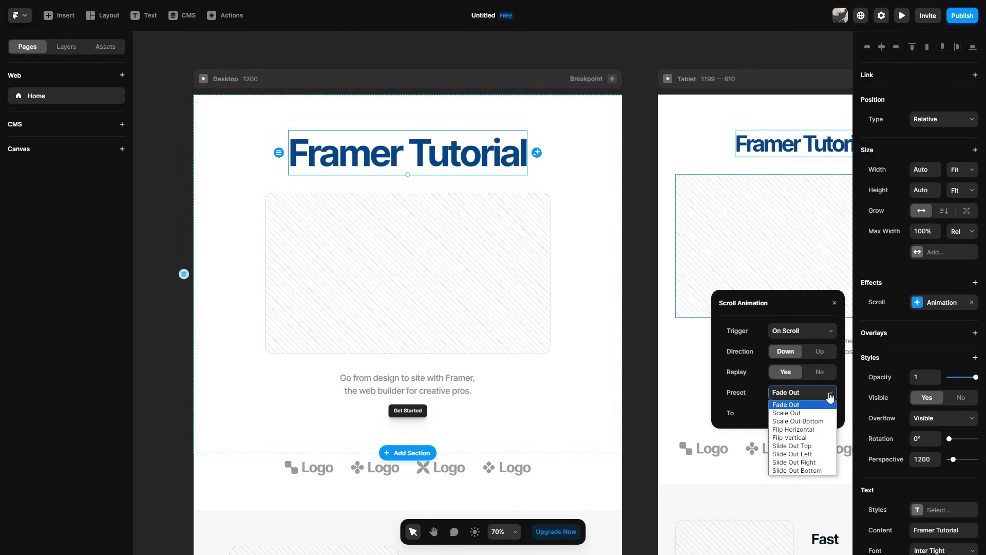
click(799, 405)
click(924, 354)
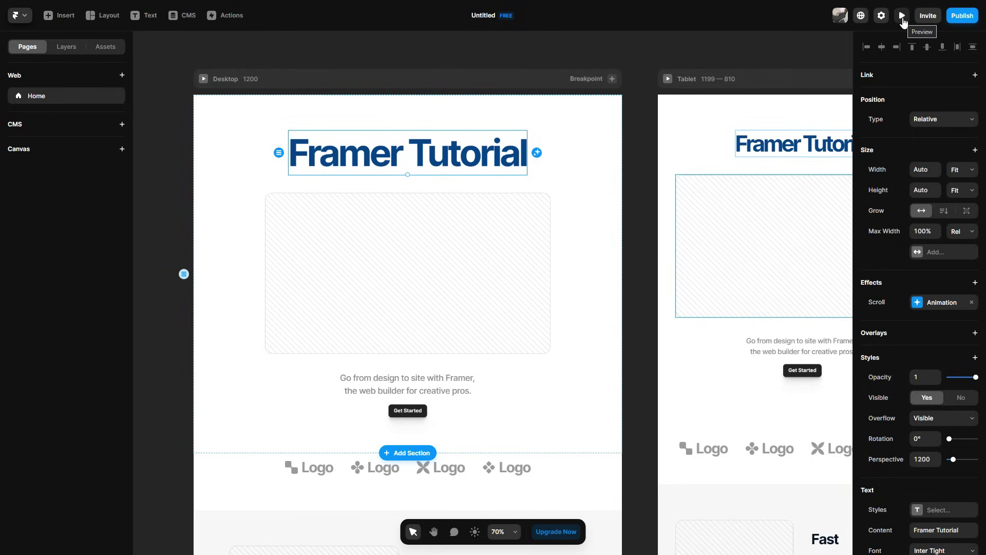
click(902, 21)
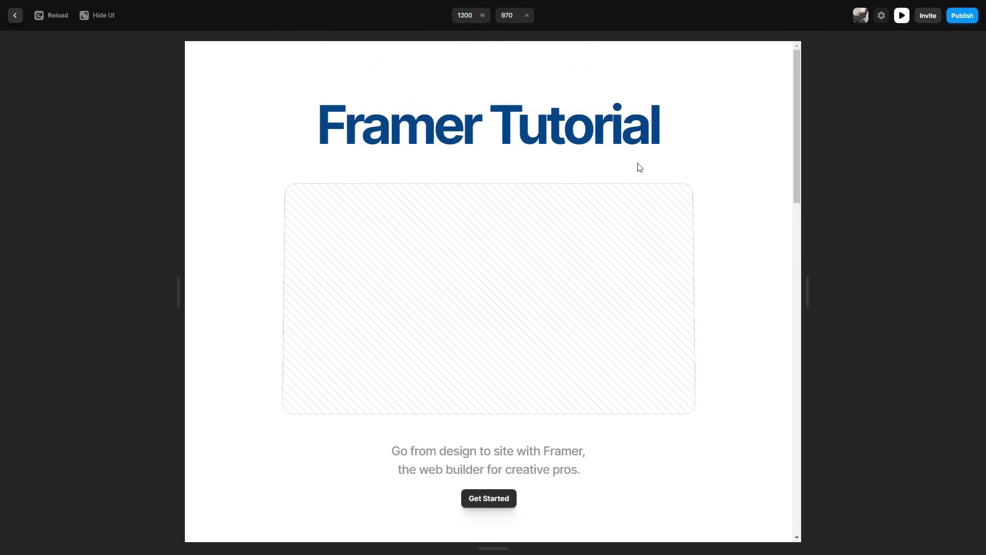
scroll(638, 166, down, 1)
scroll(638, 165, down, 2)
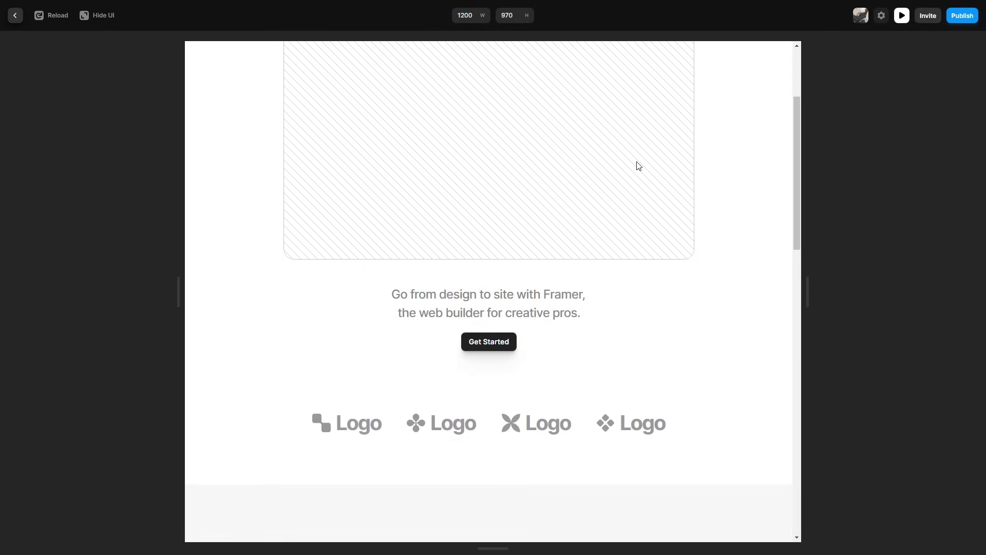
scroll(638, 165, up, 3)
scroll(638, 165, down, 1)
scroll(639, 166, up, 1)
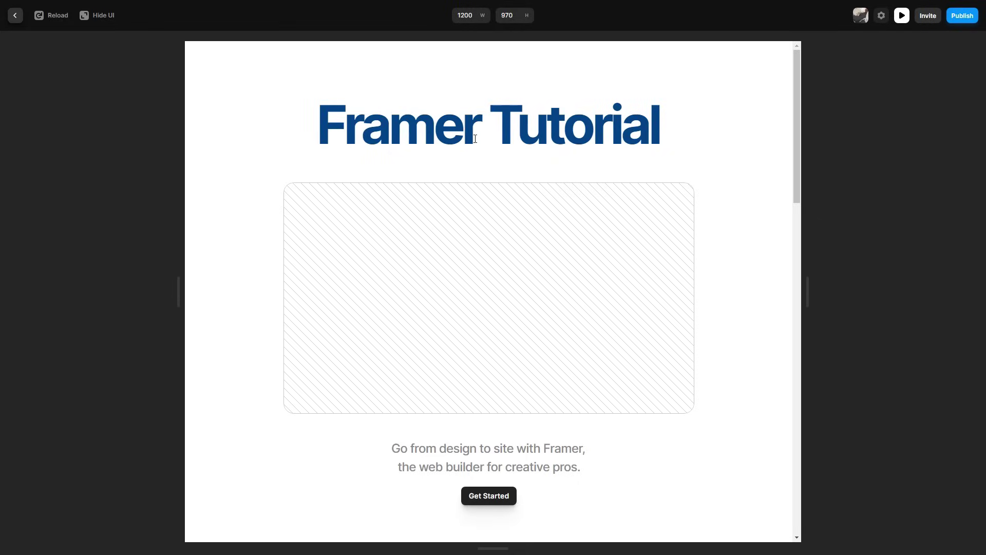
key(Escape)
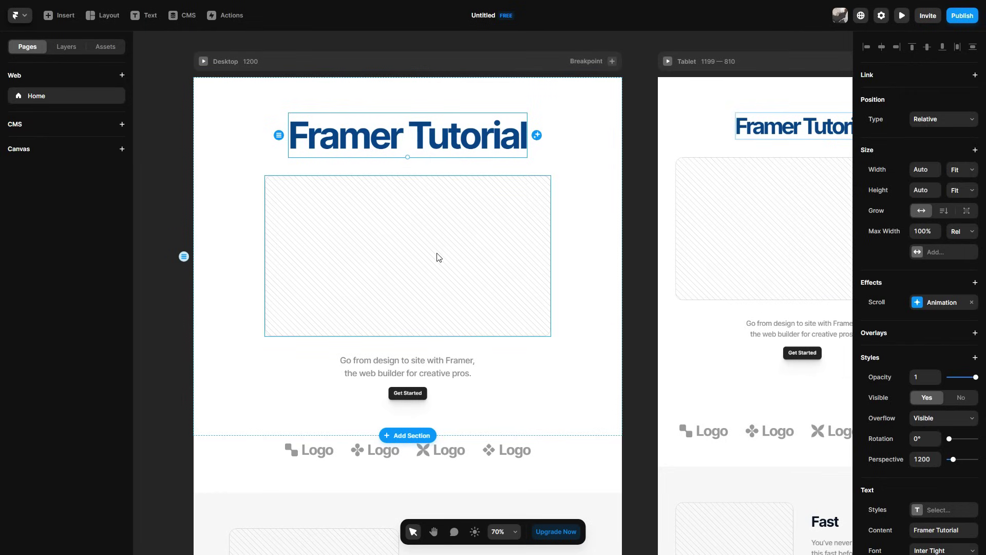
- Fill the hero image placeholder with the Unsplash NEOM underwater diver photo
click(450, 262)
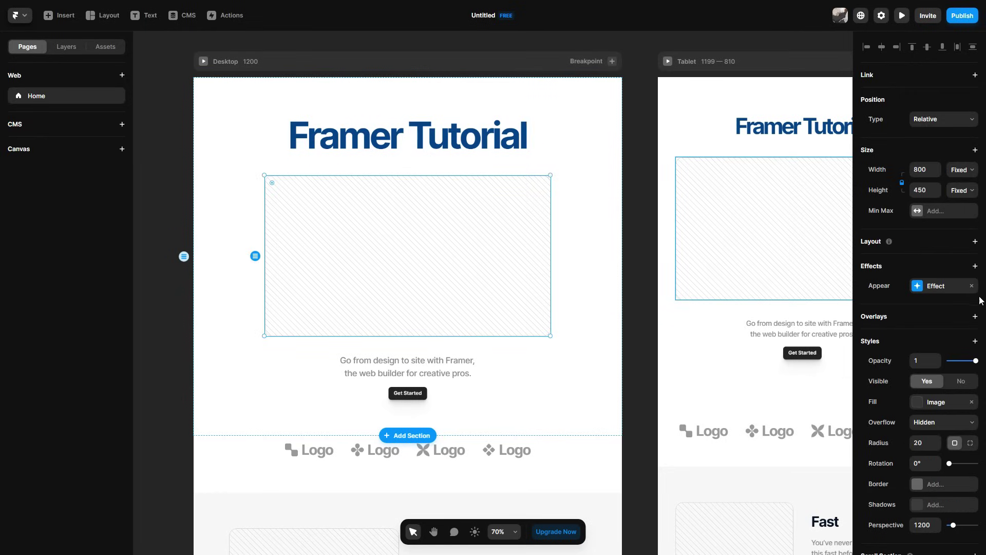
scroll(269, 237, down, 2)
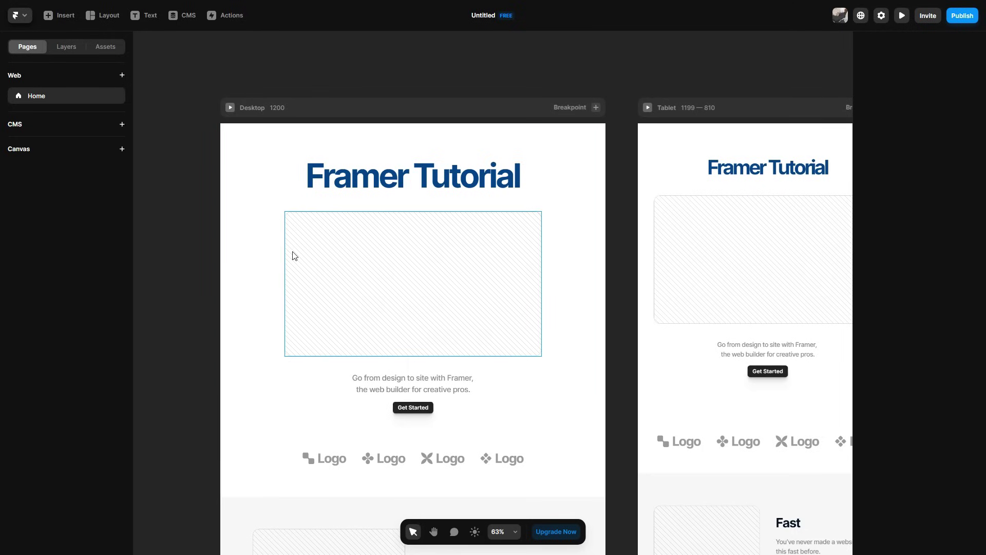
scroll(381, 269, down, 1)
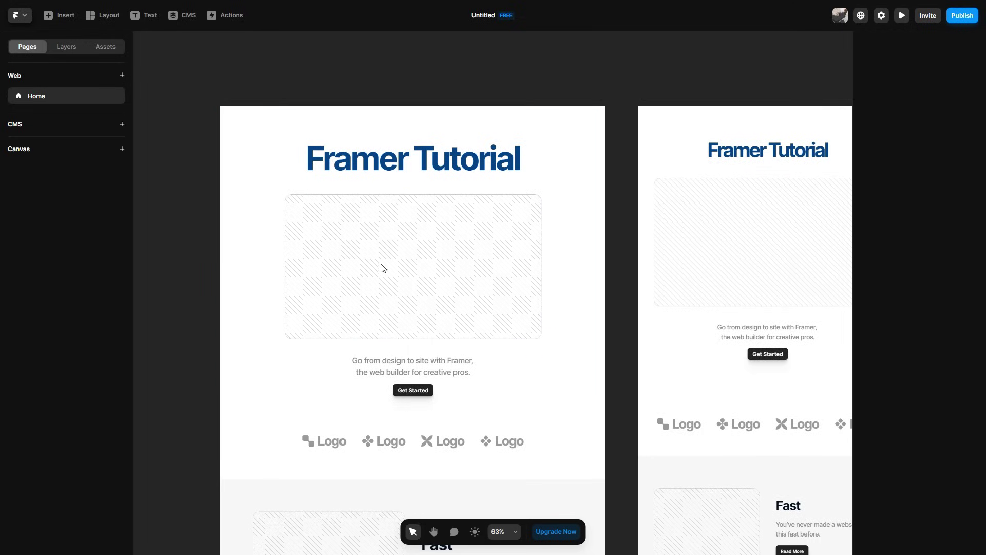
double_click(412, 265)
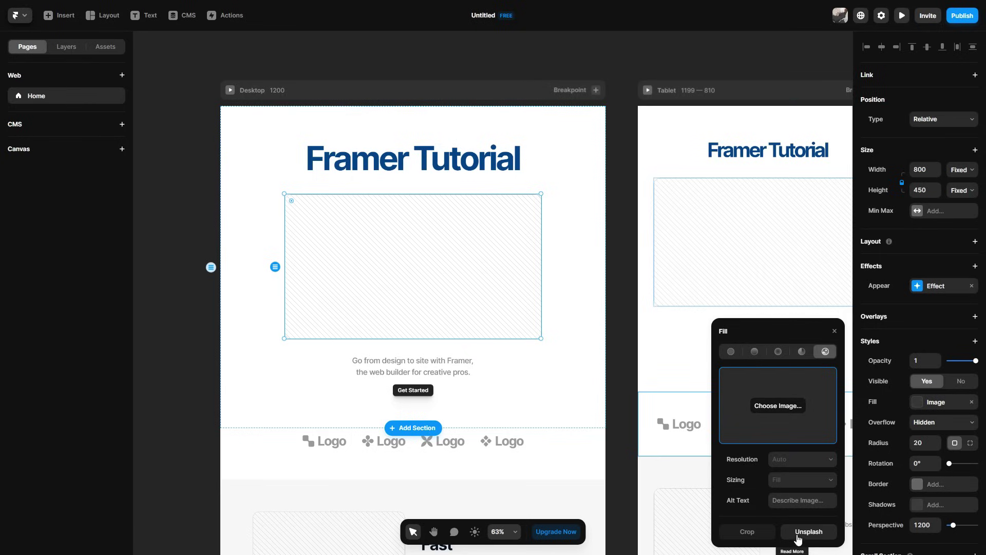
click(815, 536)
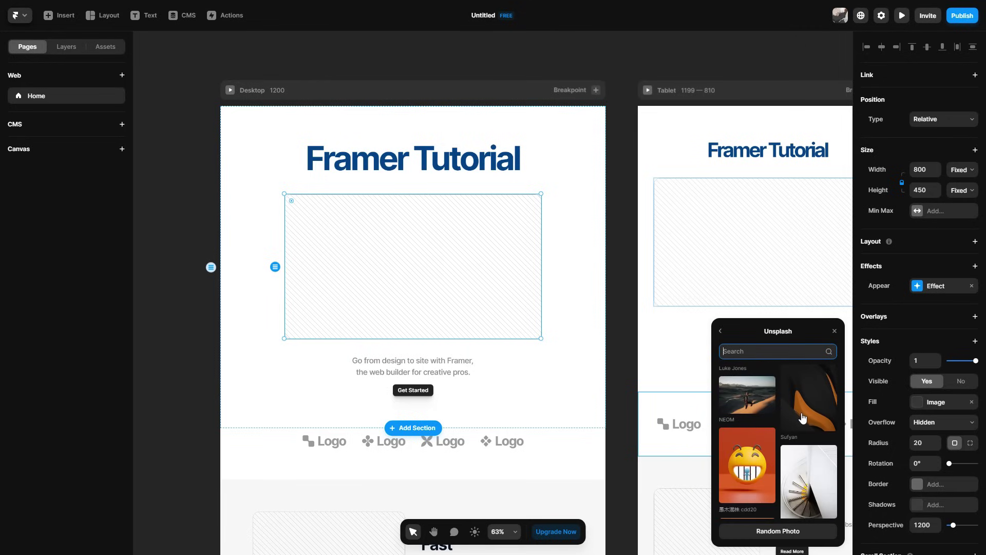
scroll(797, 420, down, 3)
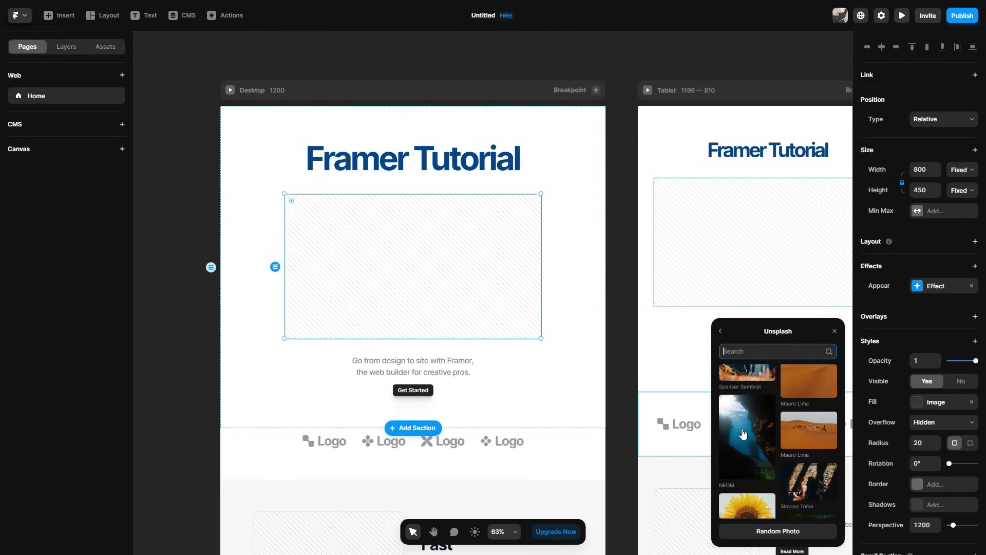
click(754, 436)
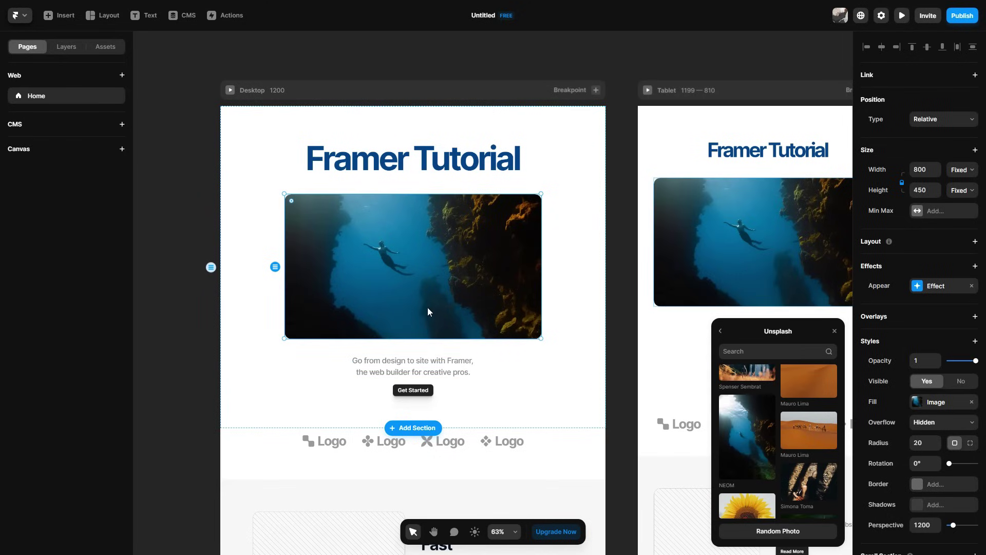
click(198, 353)
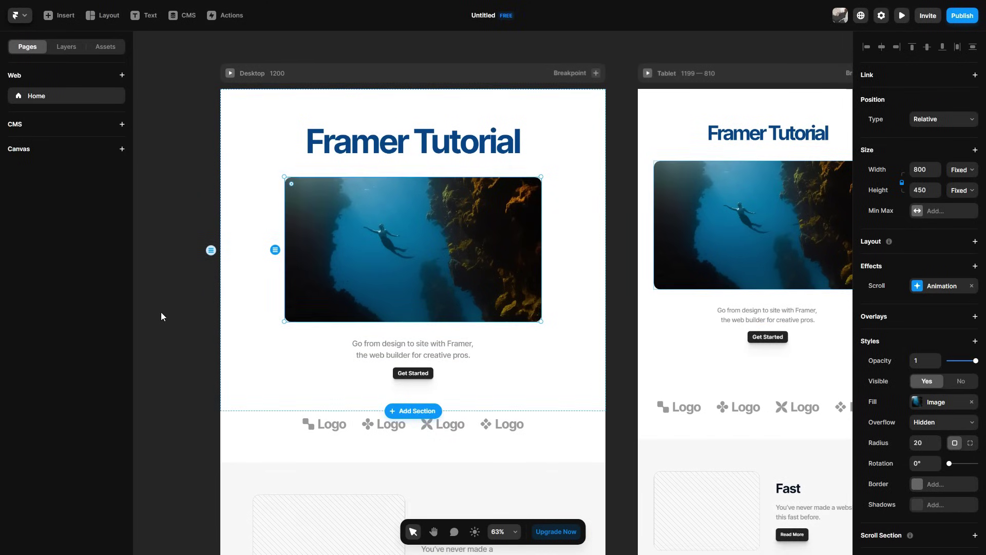
- Check the subtitle and Get Started button, then zoom out to show all breakpoints
scroll(161, 313, down, 2)
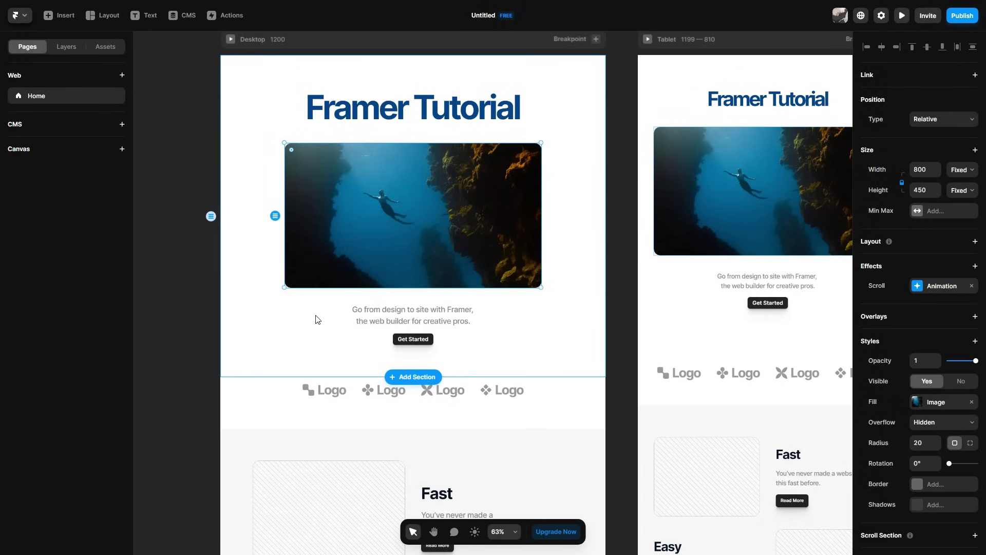
click(432, 321)
click(428, 343)
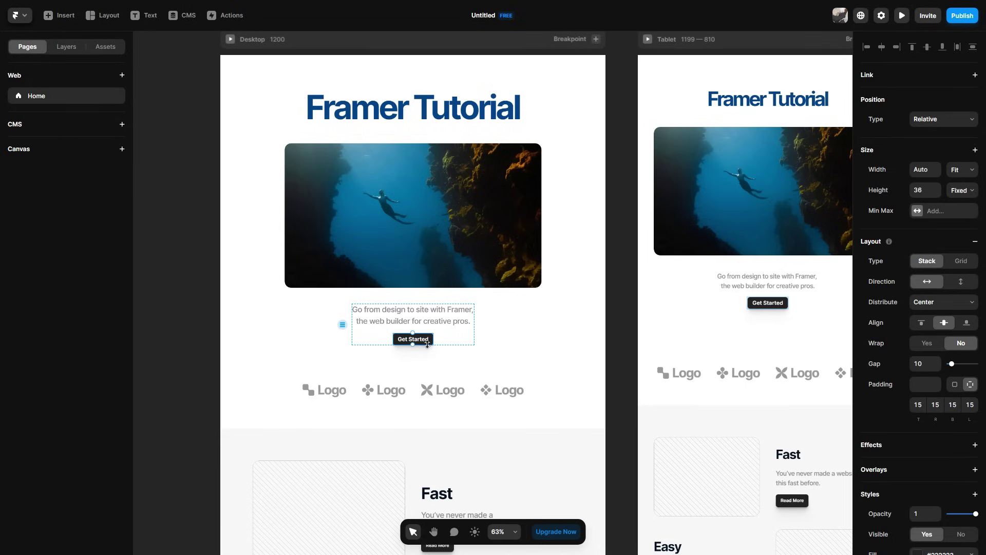
scroll(462, 380, down, 7)
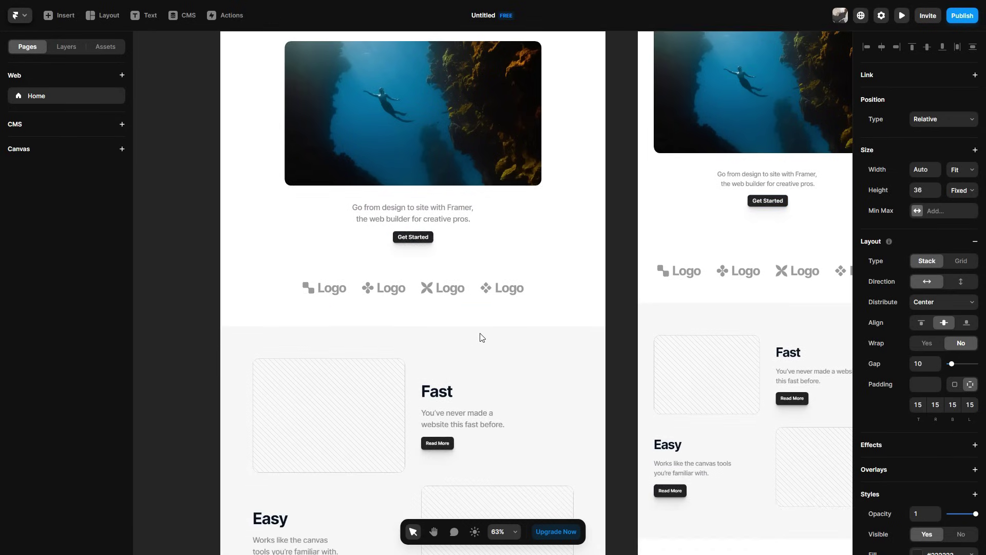
scroll(357, 338, down, 3)
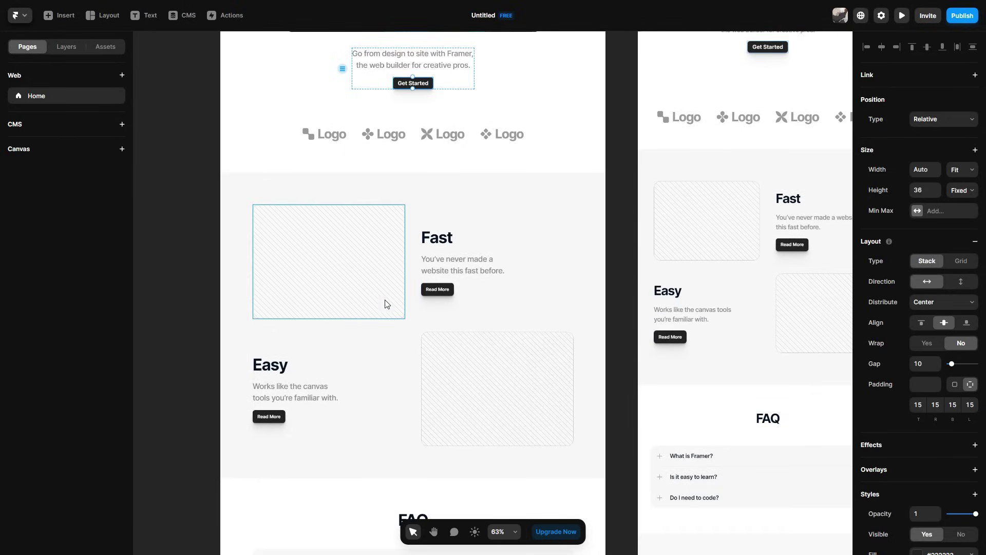
key(Escape)
key(shift+1)
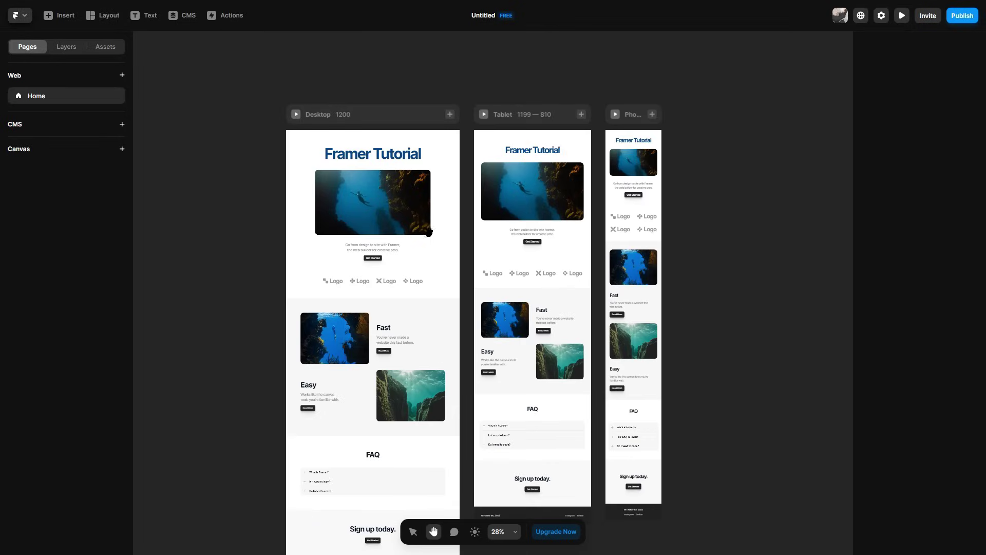
key(h)
scroll(699, 231, up, 2)
scroll(561, 279, up, 2)
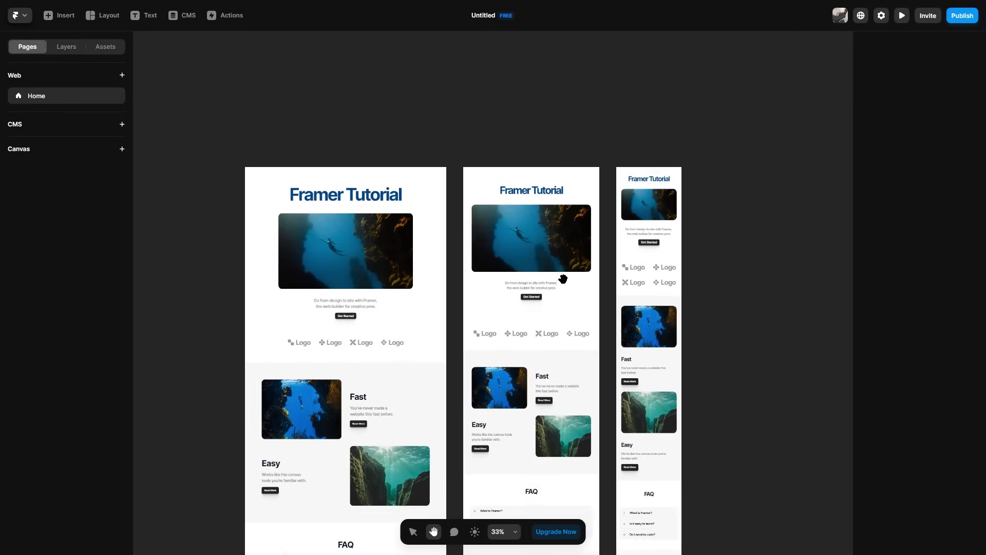
scroll(563, 279, up, 3)
drag(751, 308, 675, 244)
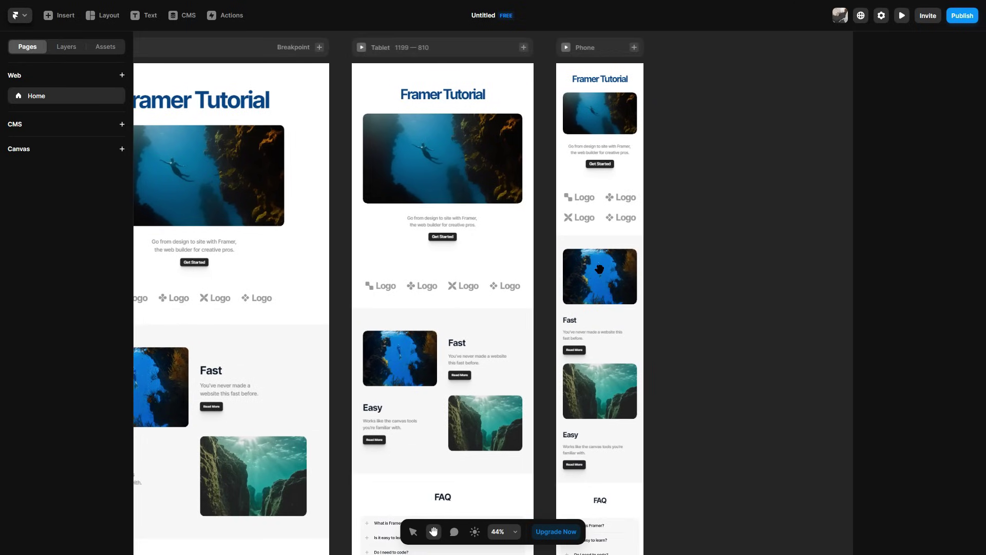
scroll(662, 277, up, 3)
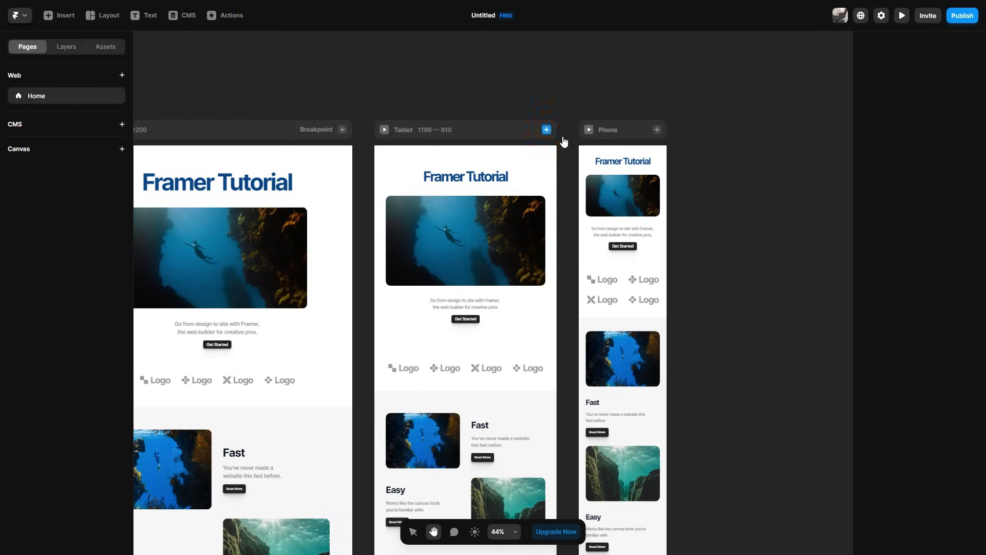
click(591, 135)
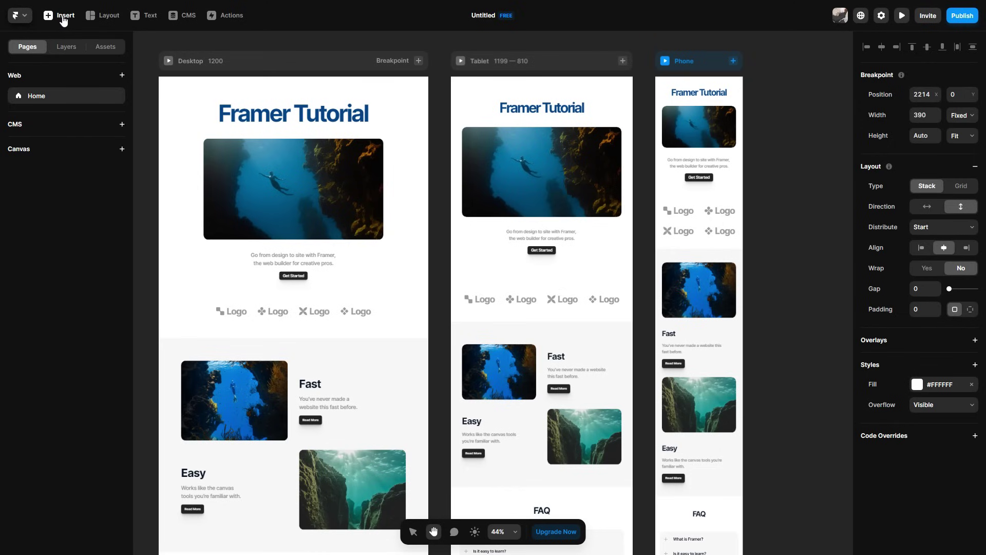
- Insert the 'Ship sites with style.' section, then move it down to sit just above the FAQ
click(62, 21)
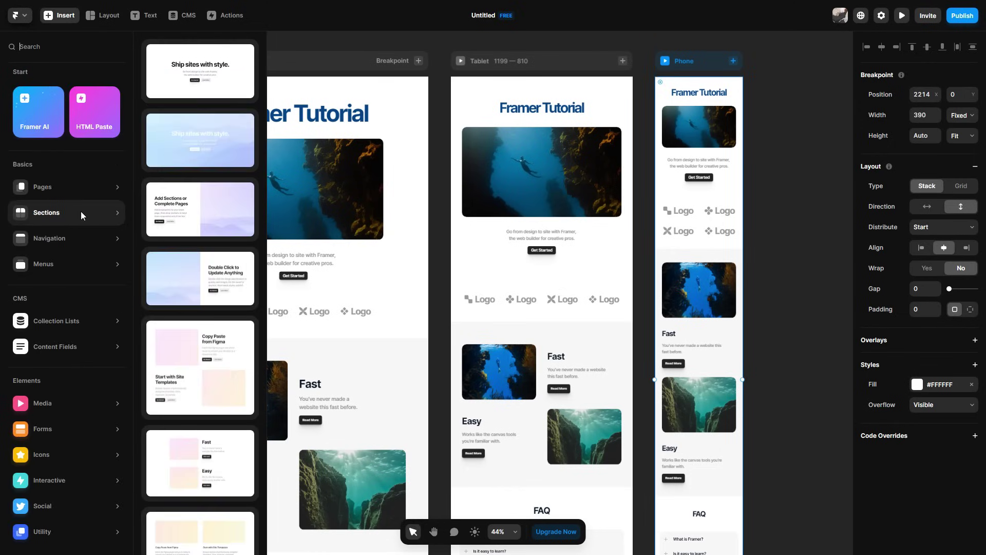
mouse_move(57, 244)
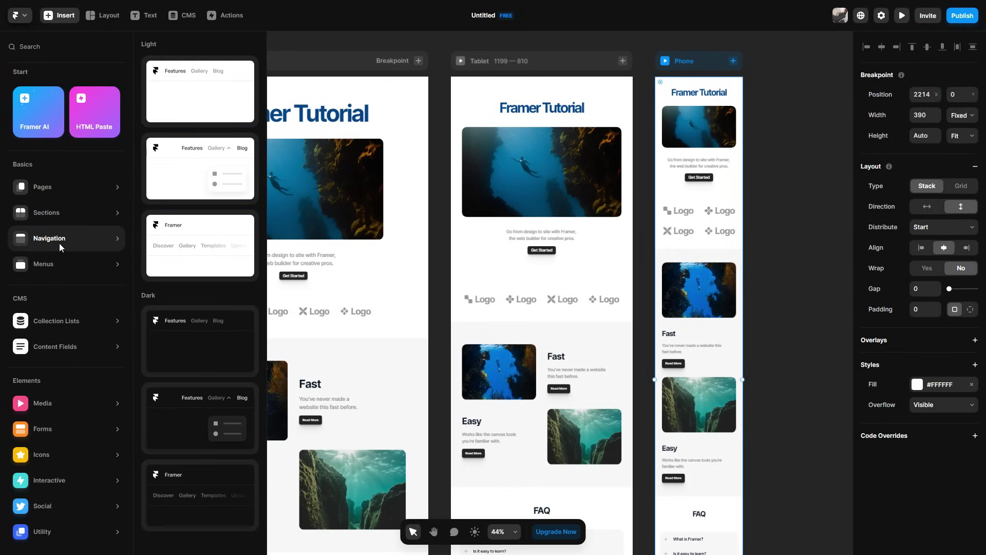
mouse_move(61, 212)
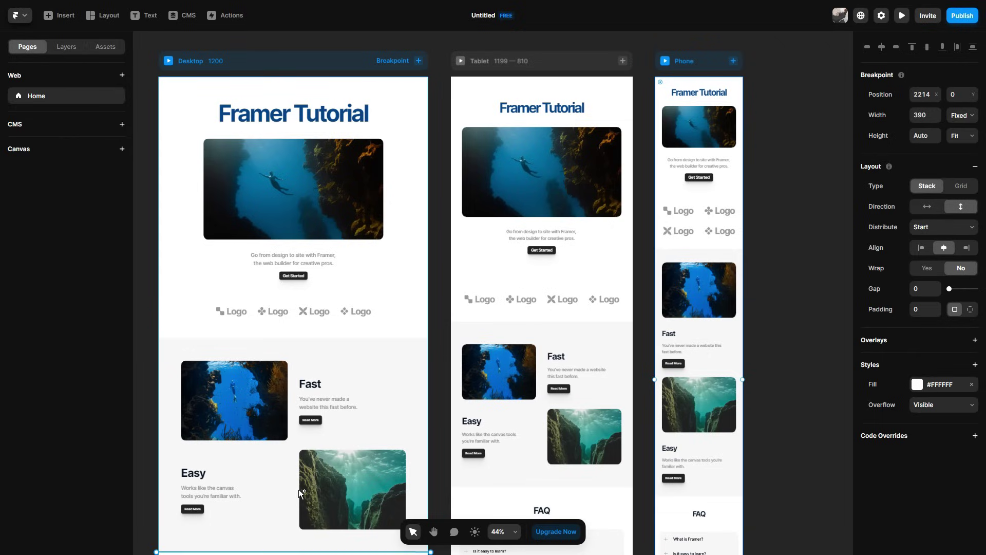
drag(304, 532, 309, 343)
scroll(407, 286, down, 2)
scroll(308, 242, down, 3)
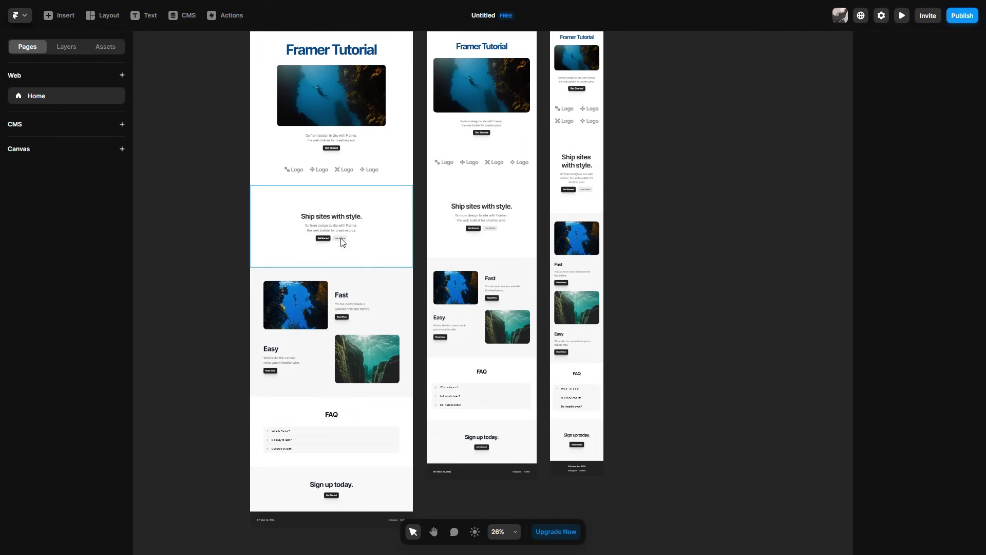
drag(385, 216, 390, 467)
click(334, 510)
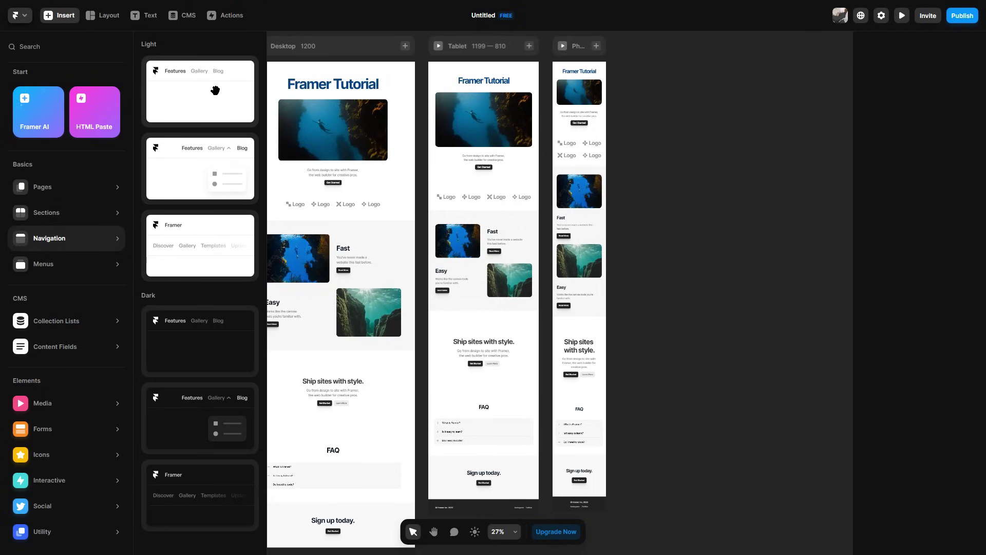
- Add the first light navbar to the top of the Desktop frame and select it
drag(215, 91, 317, 73)
scroll(300, 96, up, 5)
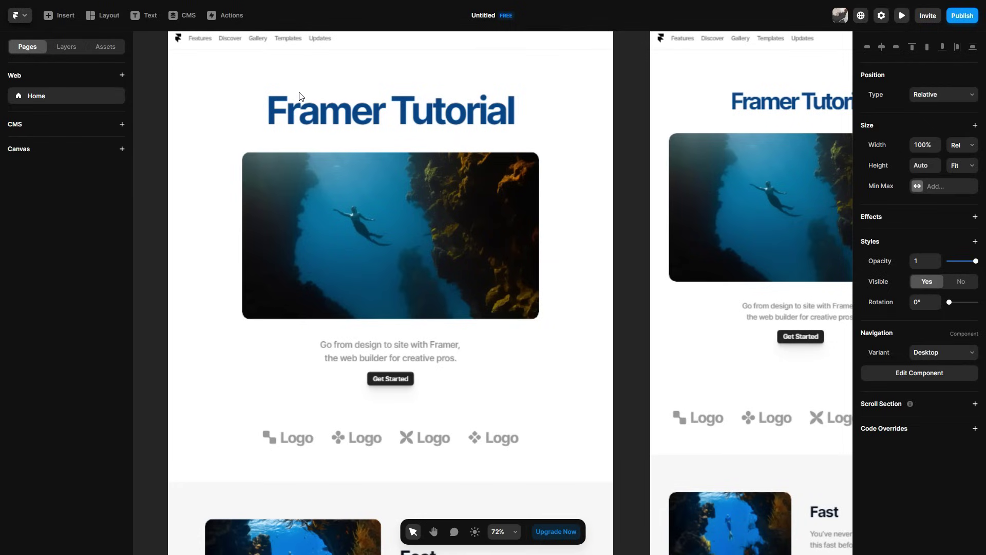
scroll(301, 96, up, 3)
click(434, 532)
drag(171, 245, 258, 455)
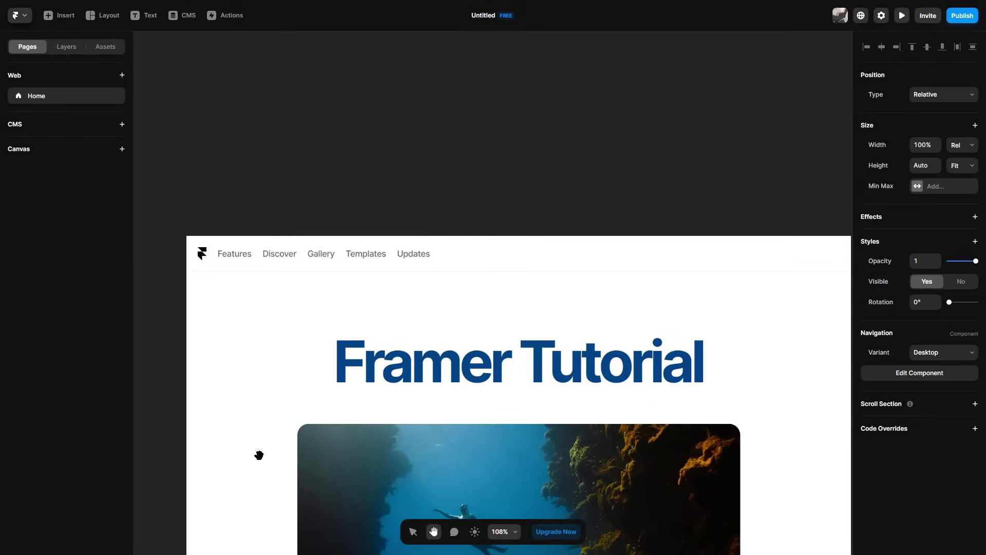
scroll(306, 346, down, 2)
key(v)
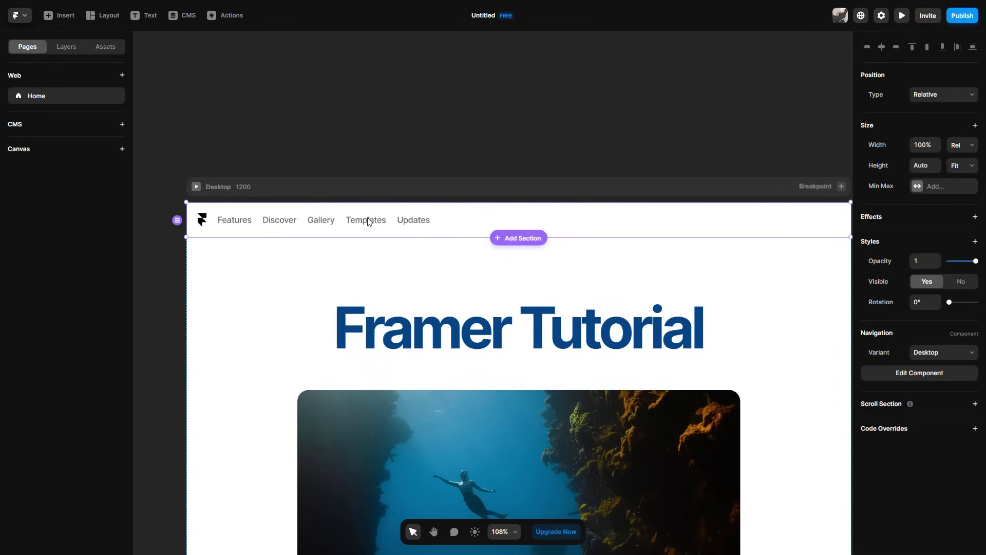
click(308, 224)
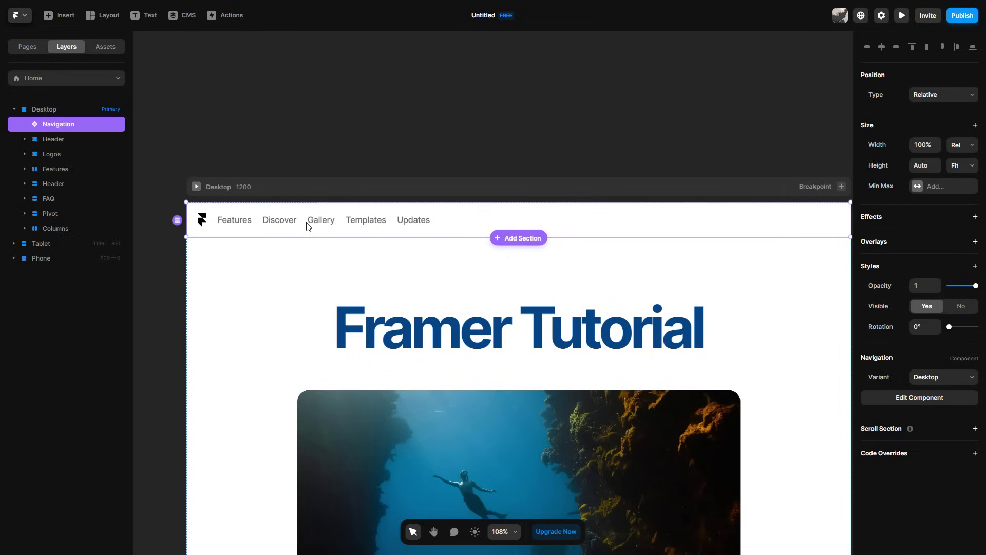
- Edit the Navigation component and delete the Templates, Gallery and Updates links
double_click(463, 224)
double_click(351, 308)
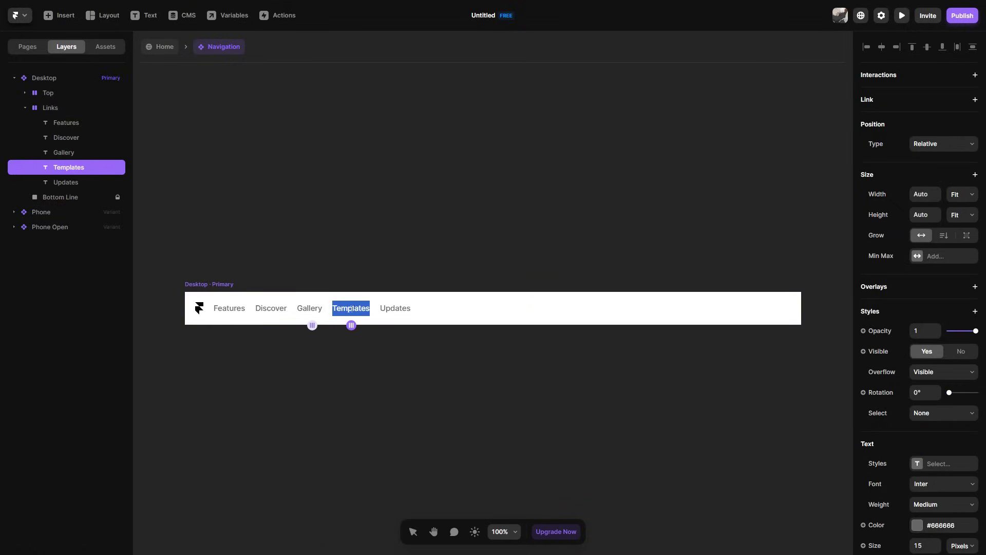
key(BackSpace)
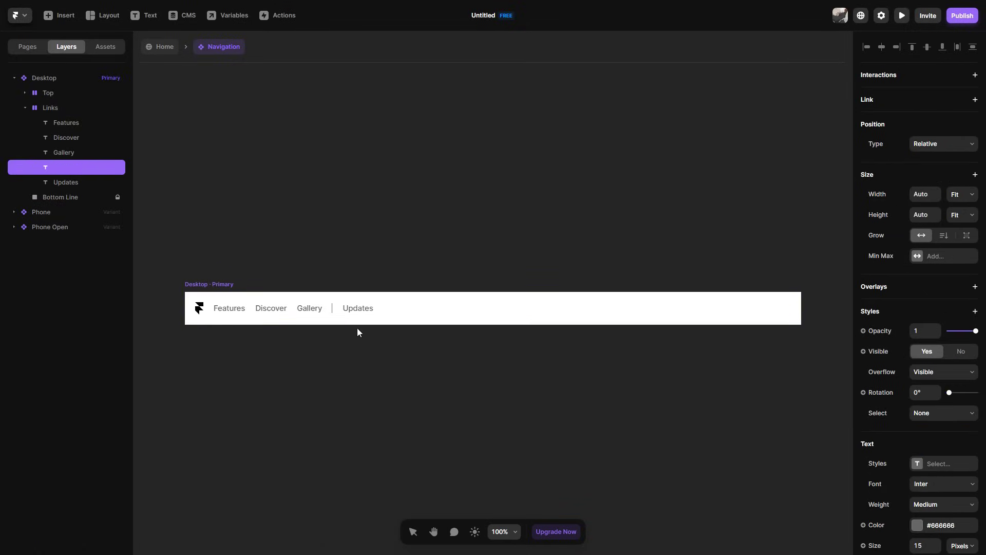
click(315, 310)
key(BackSpace)
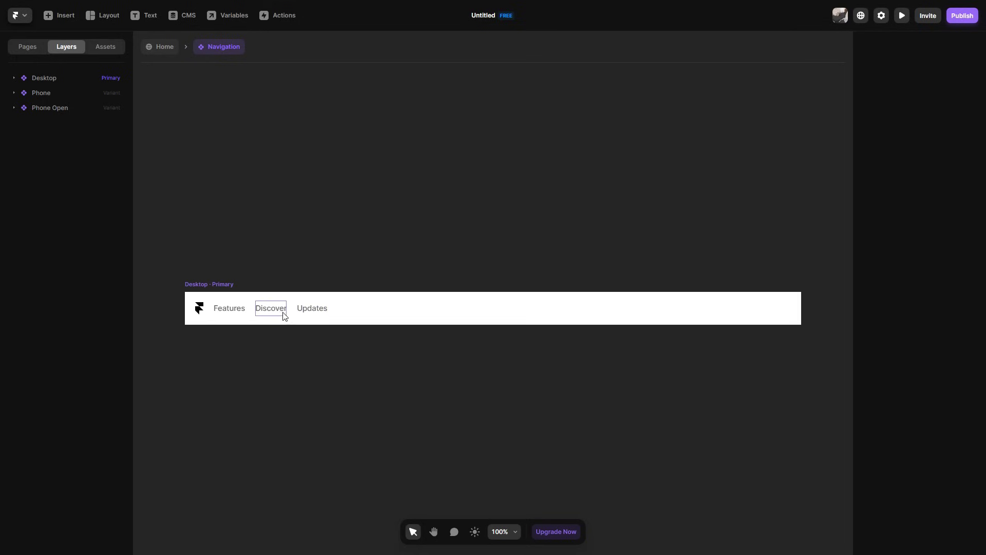
click(315, 312)
double_click(318, 313)
key(BackSpace)
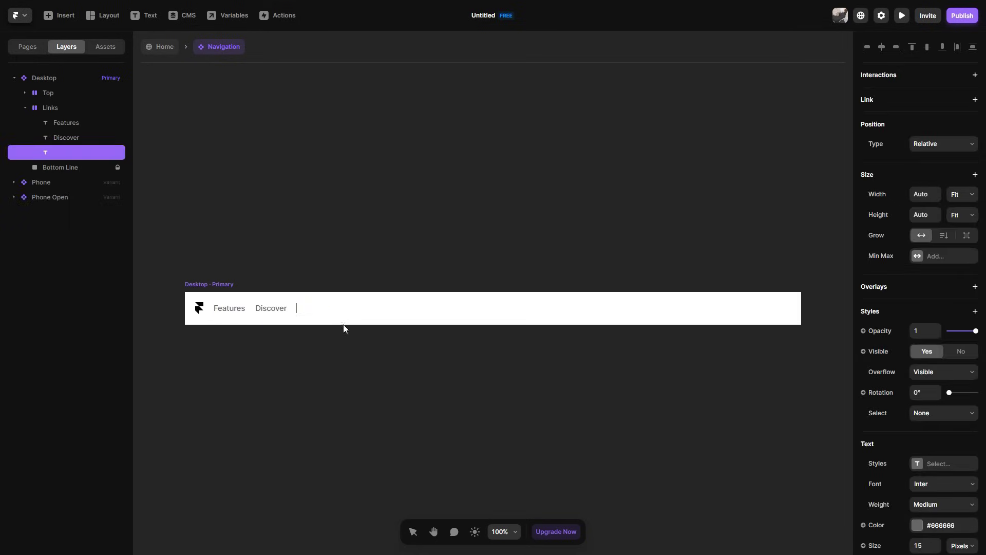
click(332, 343)
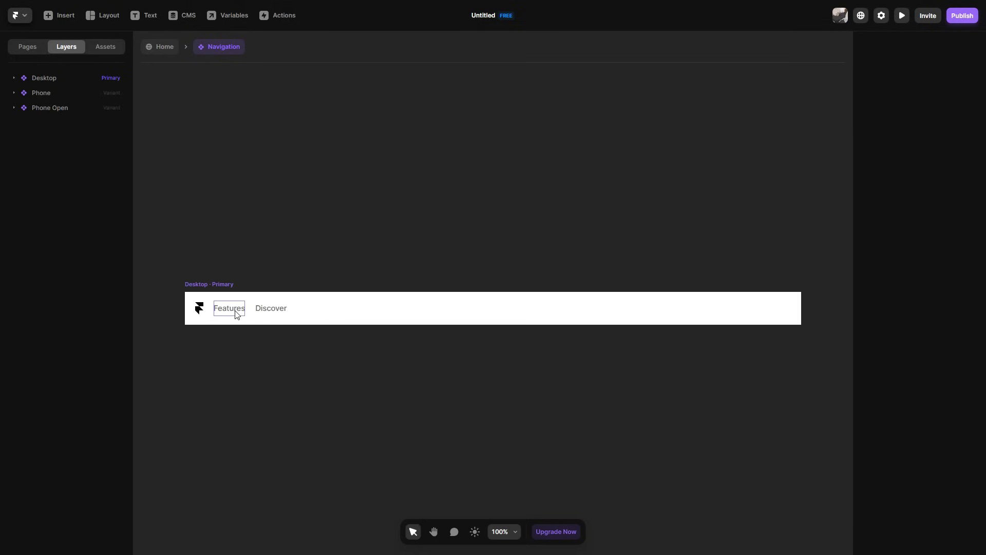
- Select the remaining Features link and then the logo in the navigation bar
click(235, 314)
scroll(925, 231, down, 5)
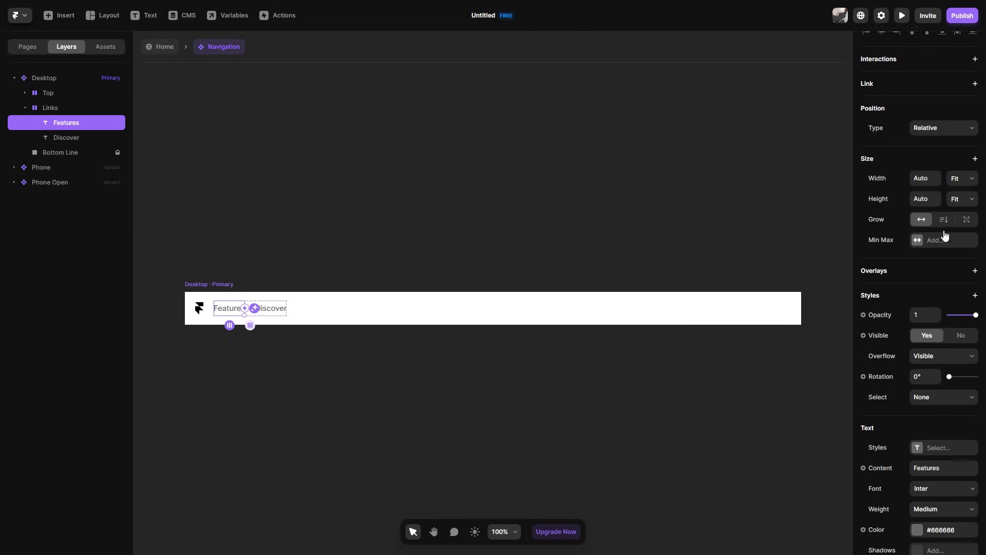
scroll(903, 325, down, 1)
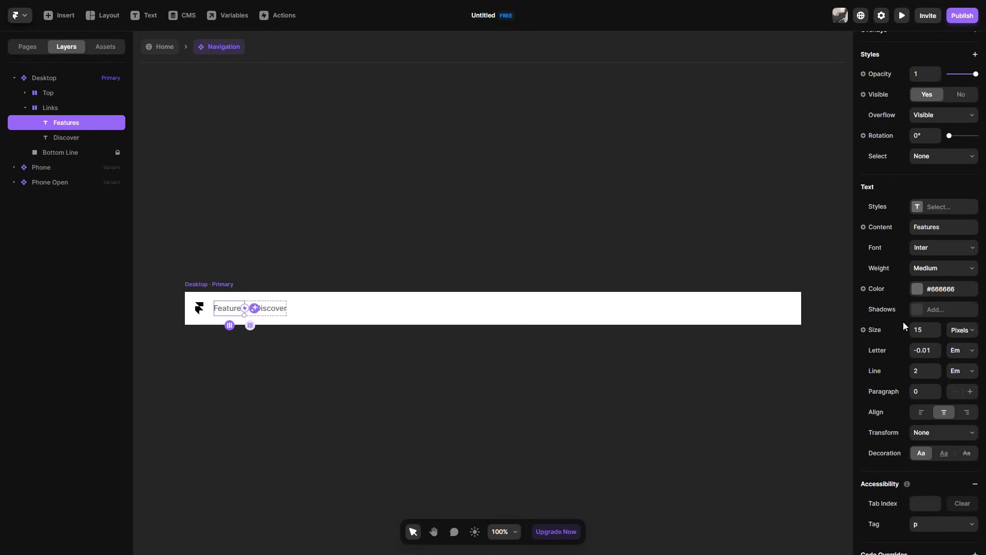
click(197, 310)
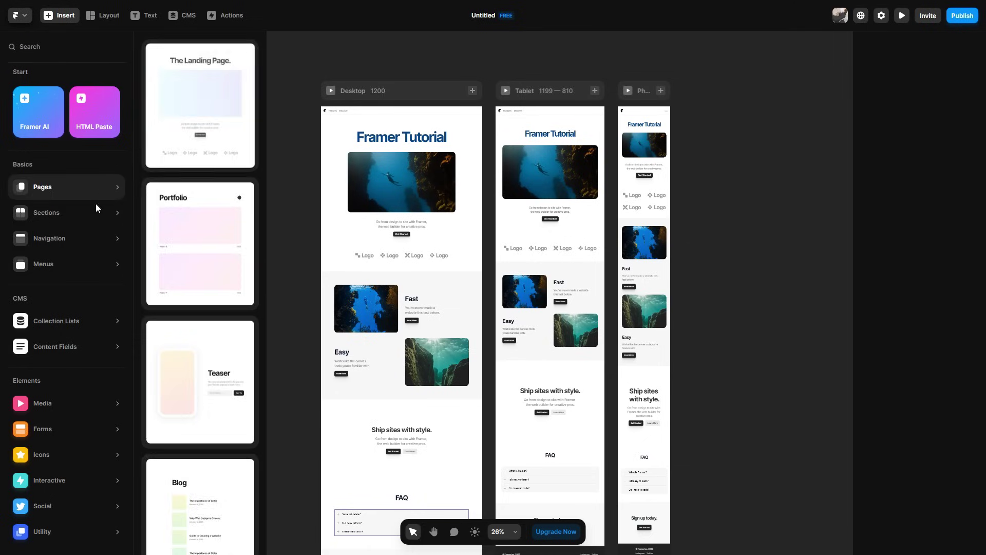
- Embed a YouTube component below the Get Started button and check its Video URL
mouse_move(66, 408)
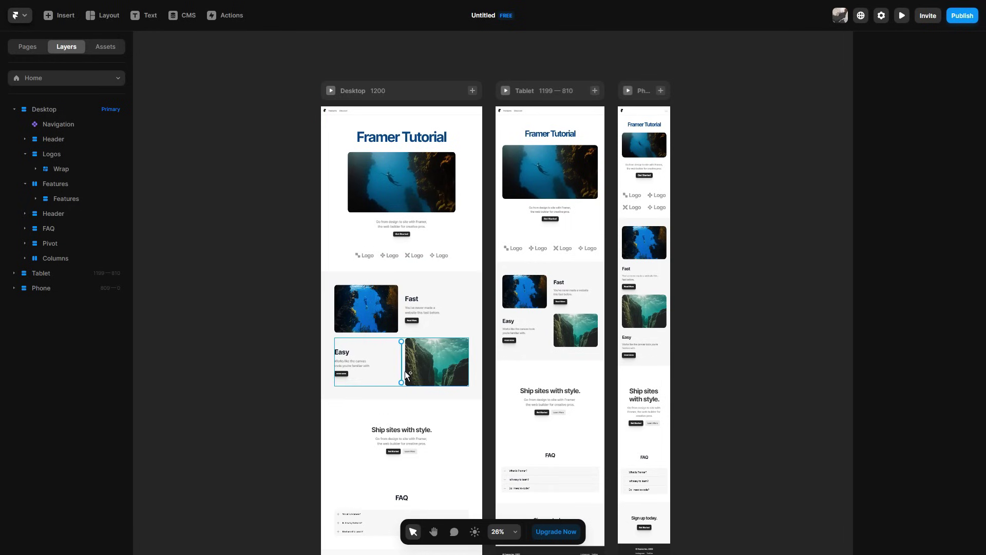
drag(399, 271, 405, 241)
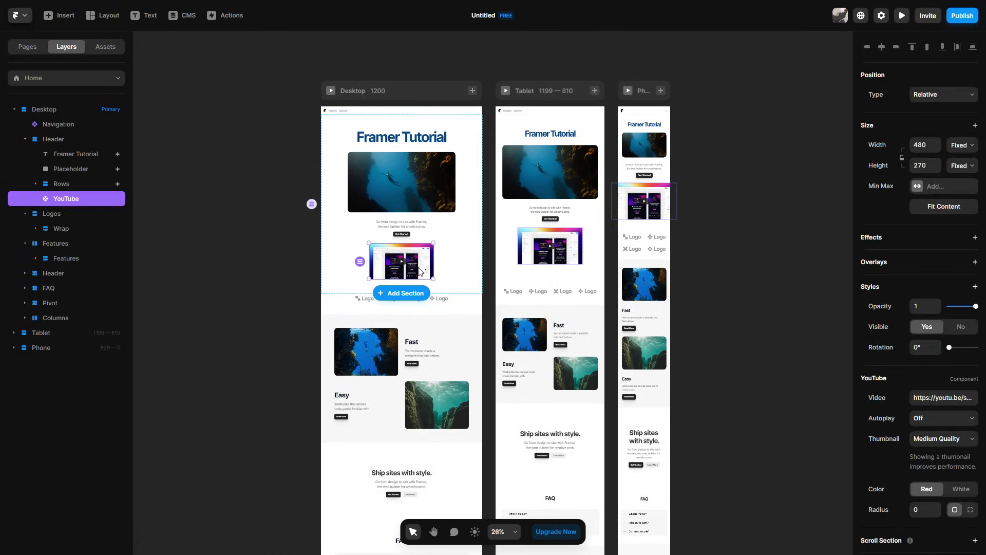
scroll(418, 264, up, 5)
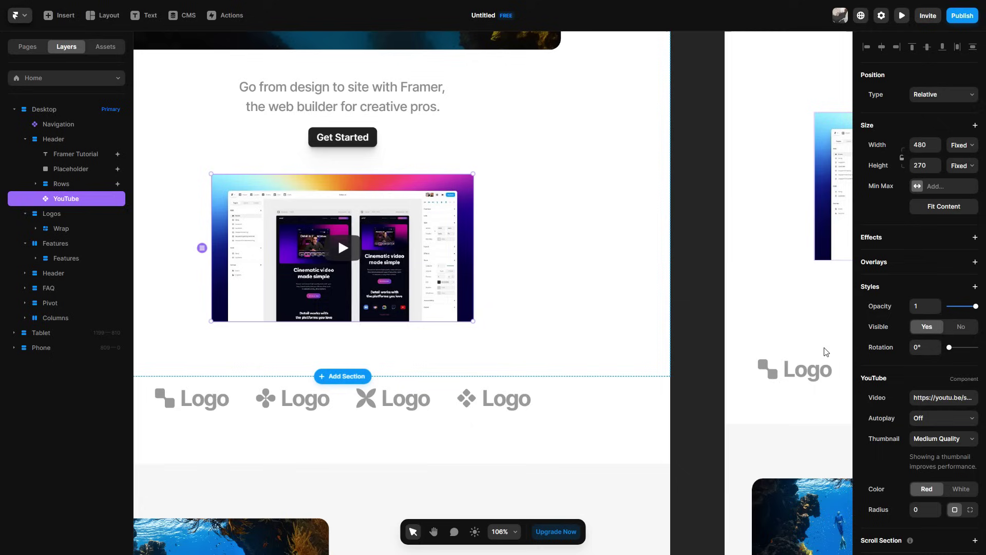
click(915, 398)
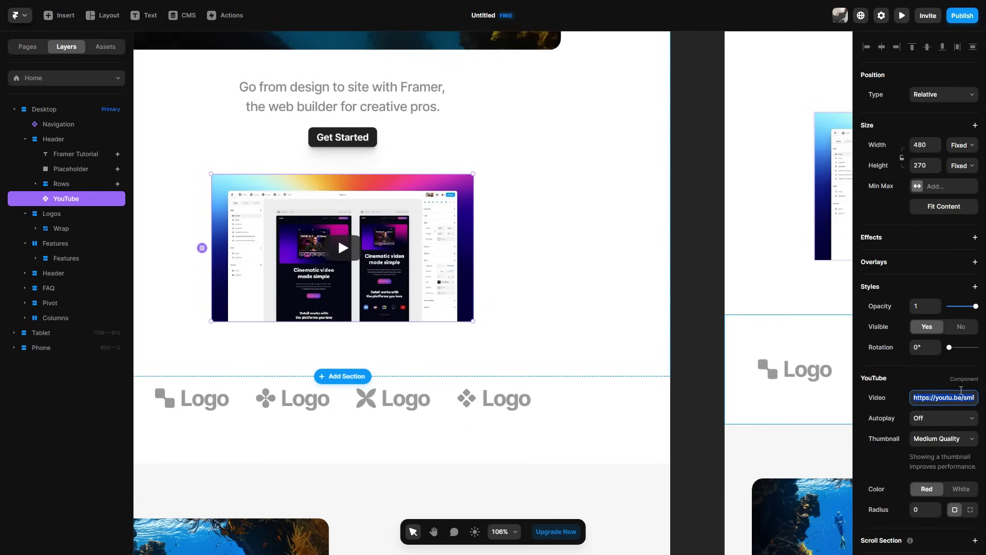
scroll(377, 473, down, 5)
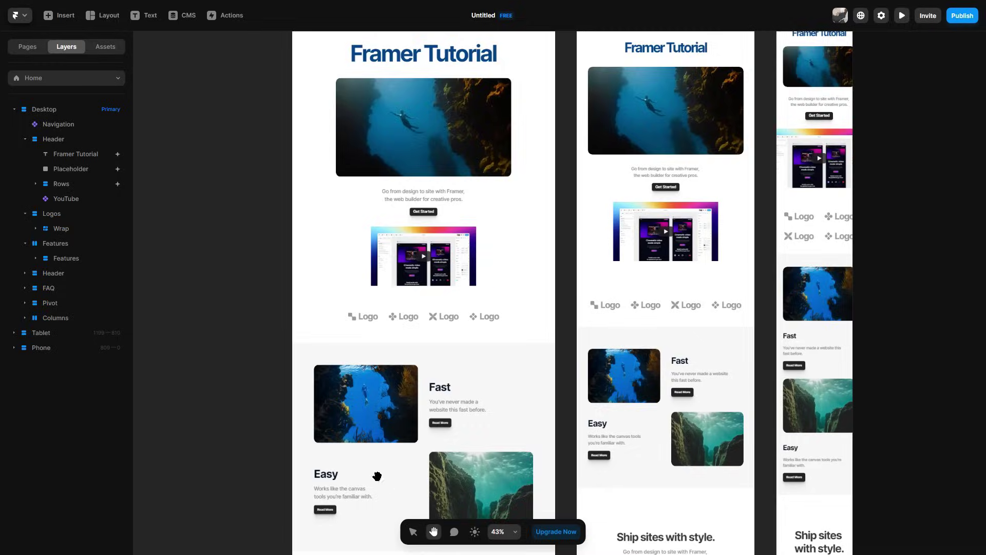
scroll(238, 406, up, 4)
- Preview the Desktop page with the embedded video, then exit the preview
key(space)
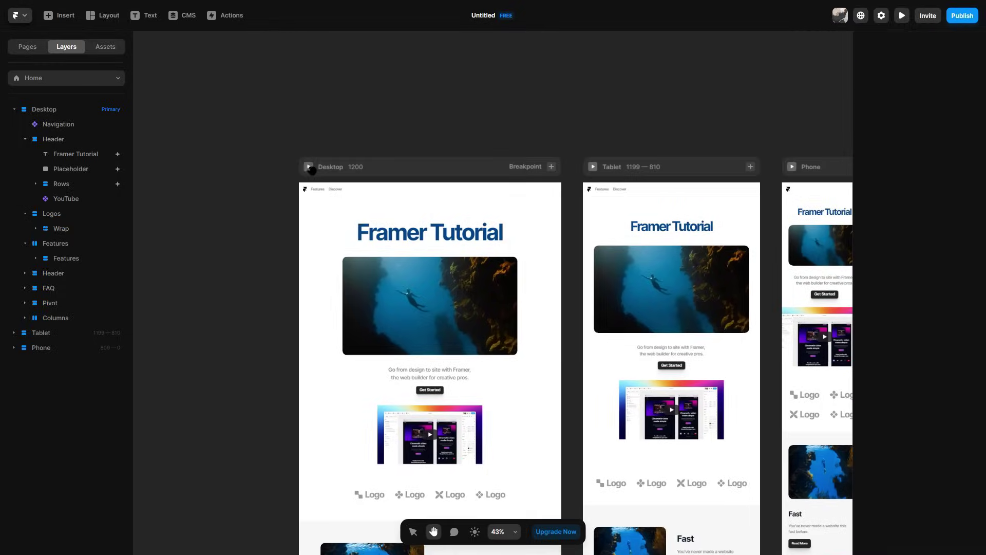
click(308, 166)
scroll(573, 253, down, 5)
scroll(579, 254, down, 3)
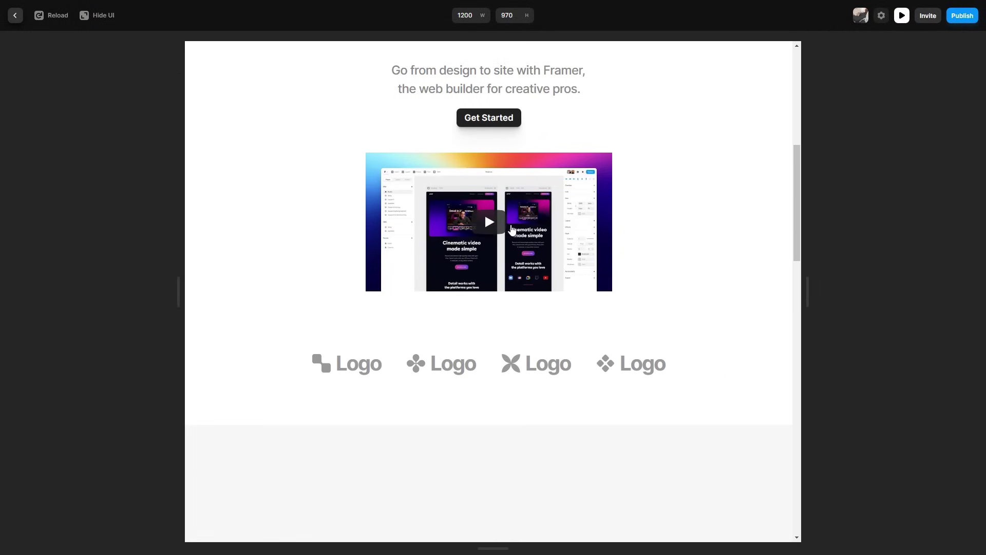
key(Escape)
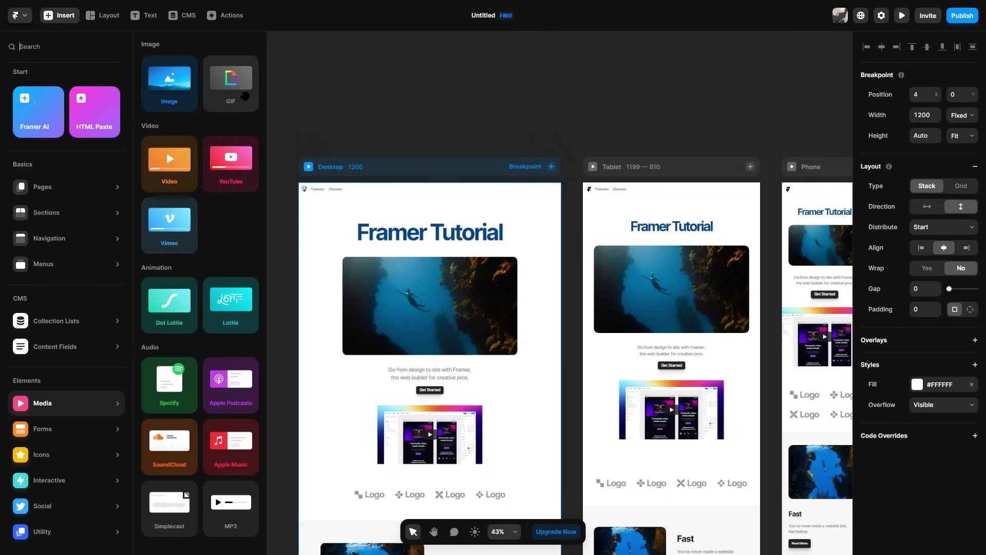
- Browse the Forms, Interactive and Social insert categories, then close the Insert library
mouse_move(65, 434)
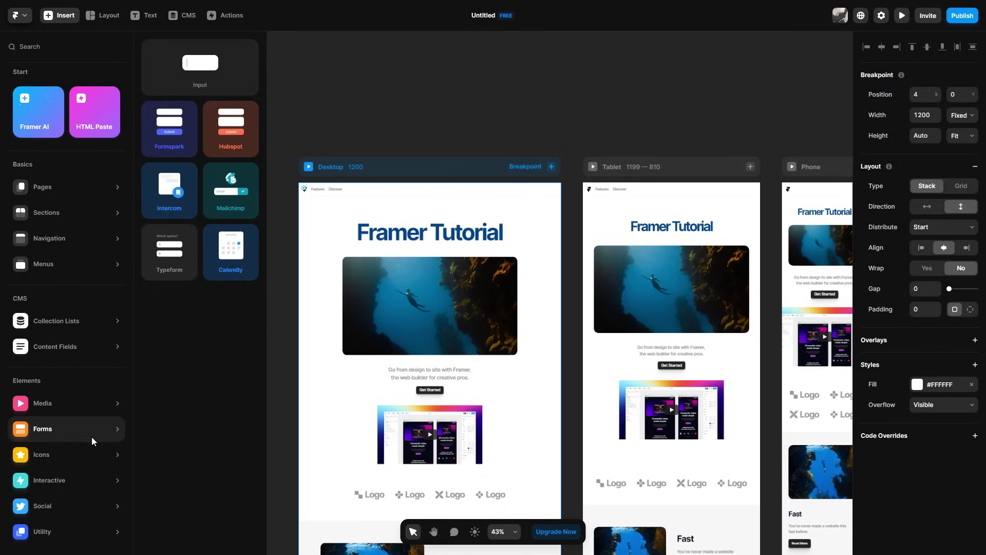
mouse_move(89, 478)
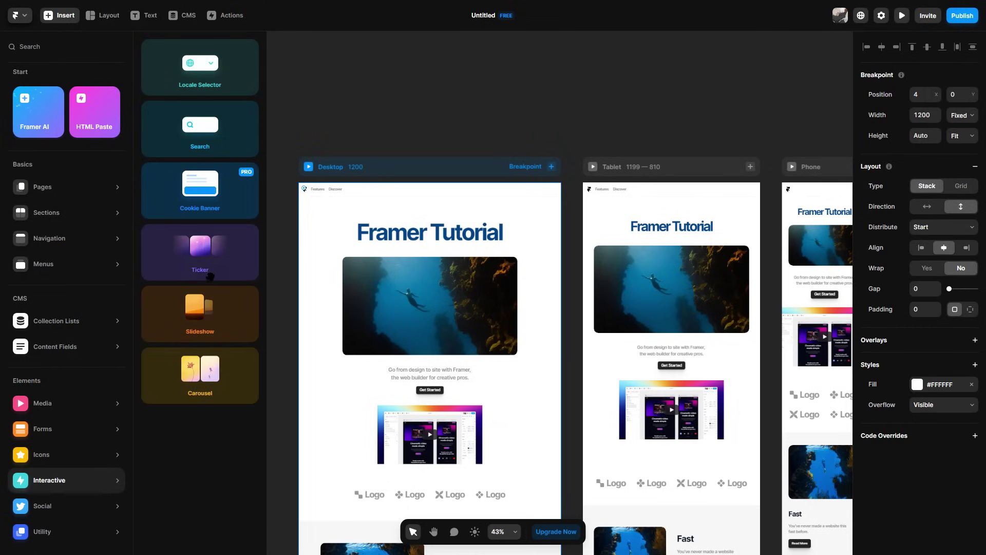
mouse_move(83, 512)
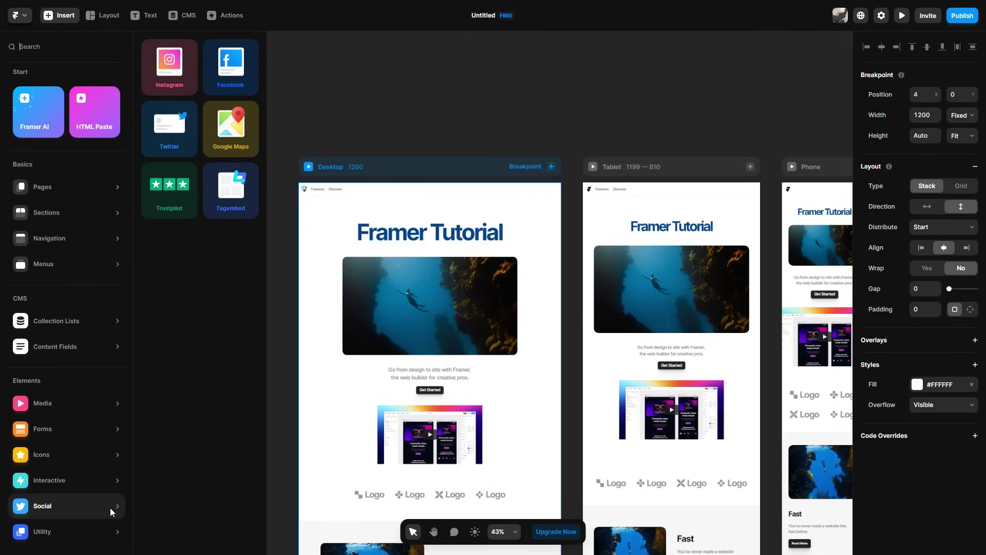
click(227, 351)
scroll(227, 352, down, 2)
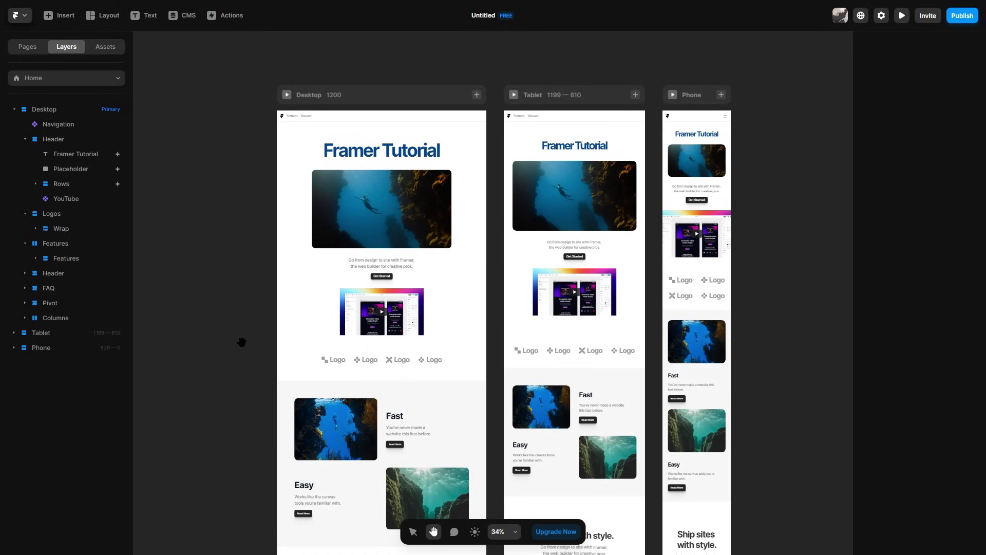
scroll(222, 339, up, 1)
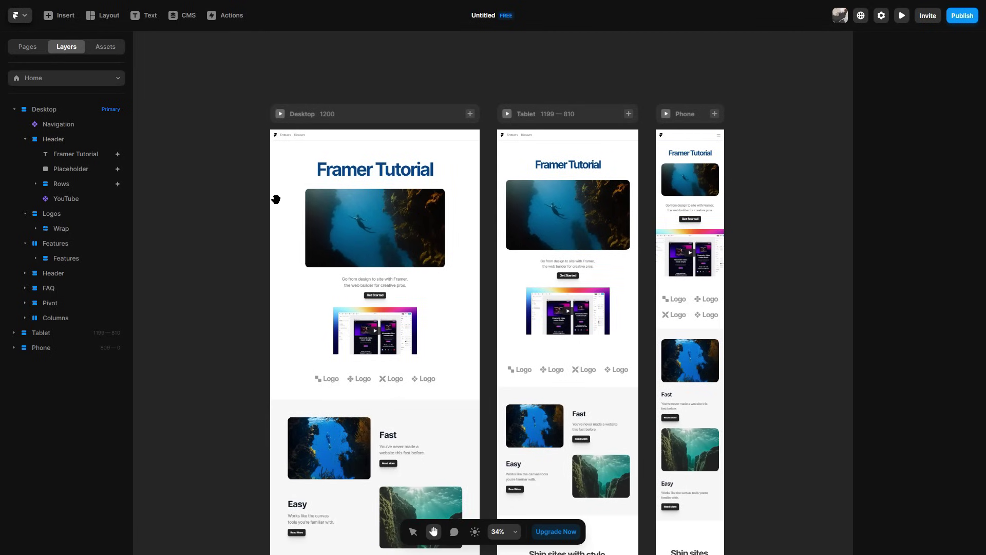
scroll(760, 254, down, 2)
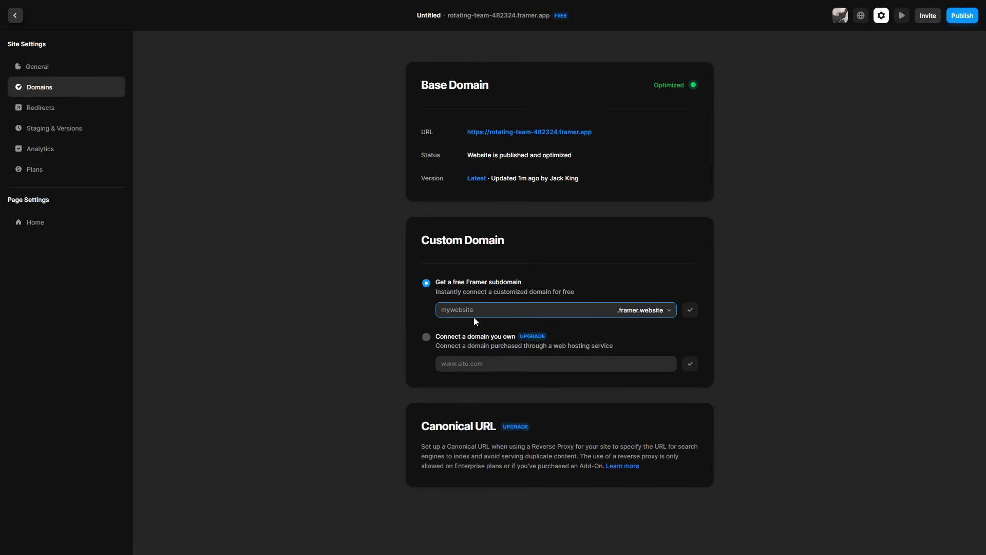
- Check 'FramerTutorial' as the free subdomain, find it taken, and close Site Settings
text(FramerTutorial)
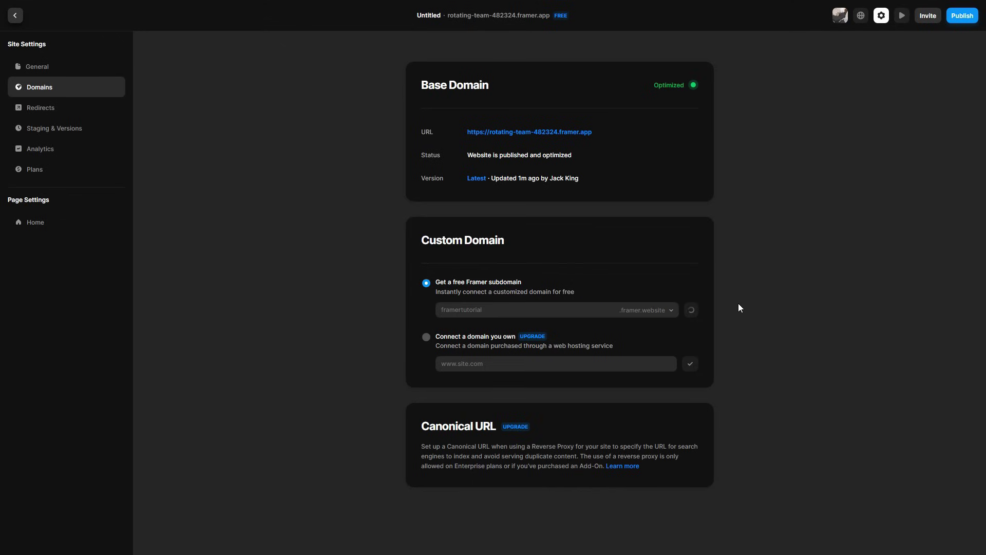
click(693, 311)
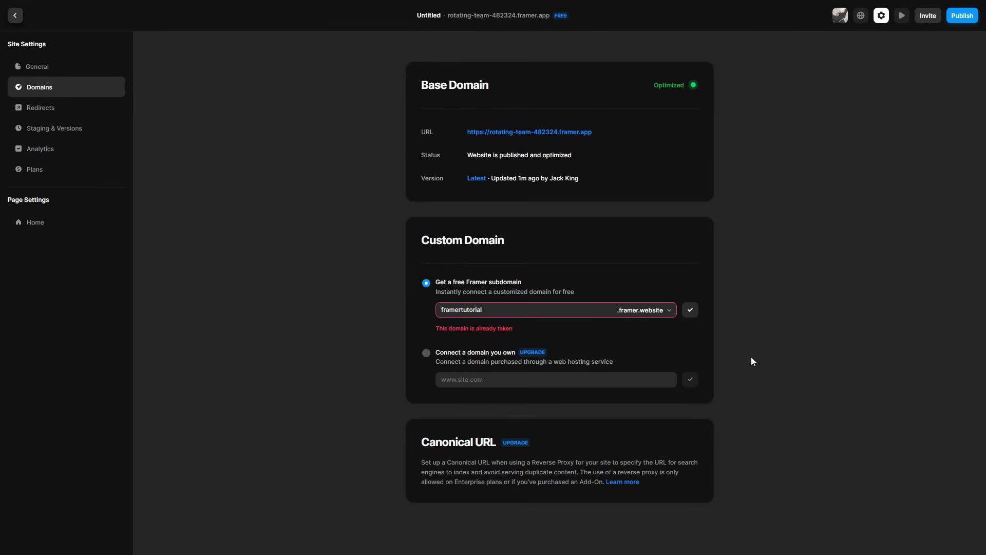
key(Escape)
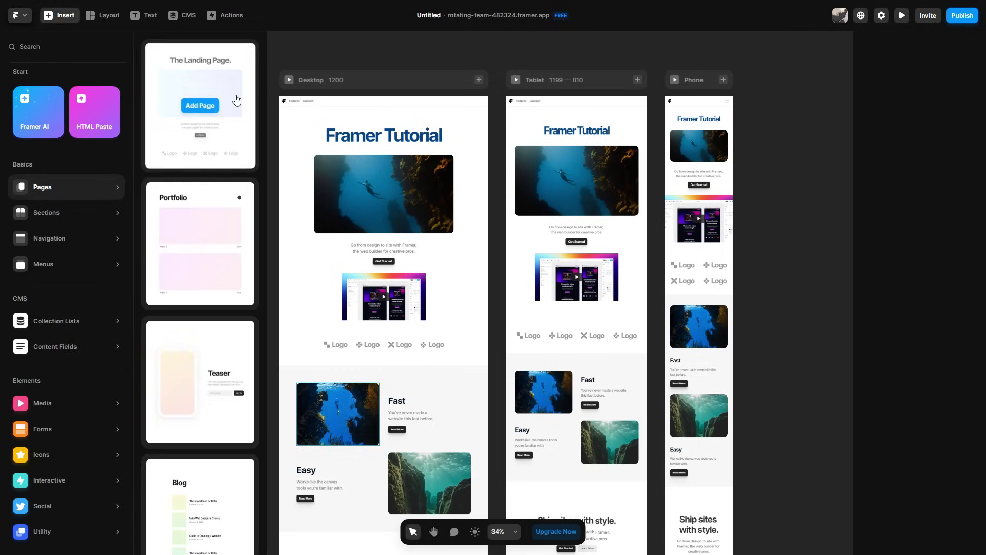
- Paste the bright car-detailing landing page prompt into Framer AI to generate a new page
mouse_move(791, 291)
mouse_down()
mouse_move(797, 310)
mouse_move(788, 305)
mouse_up()
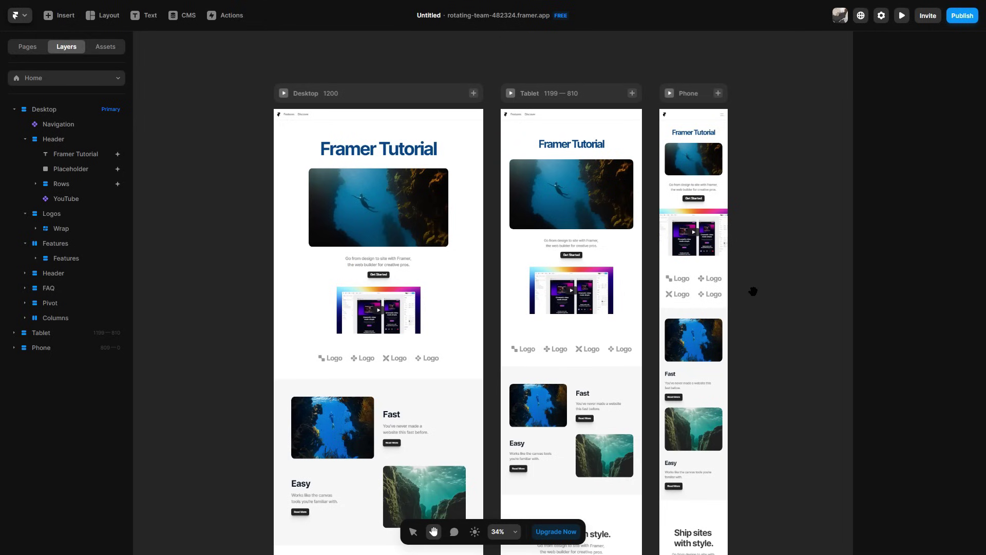
click(59, 17)
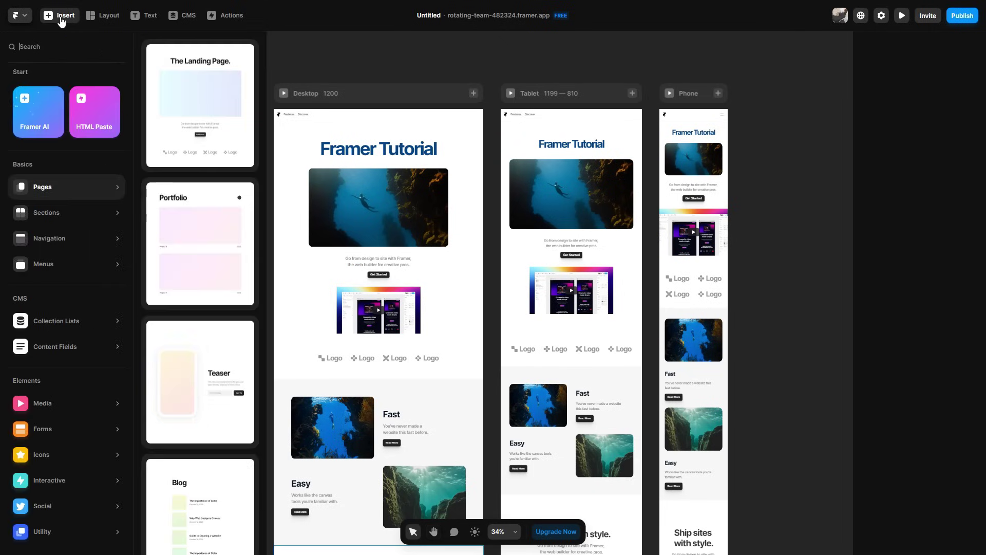
click(42, 124)
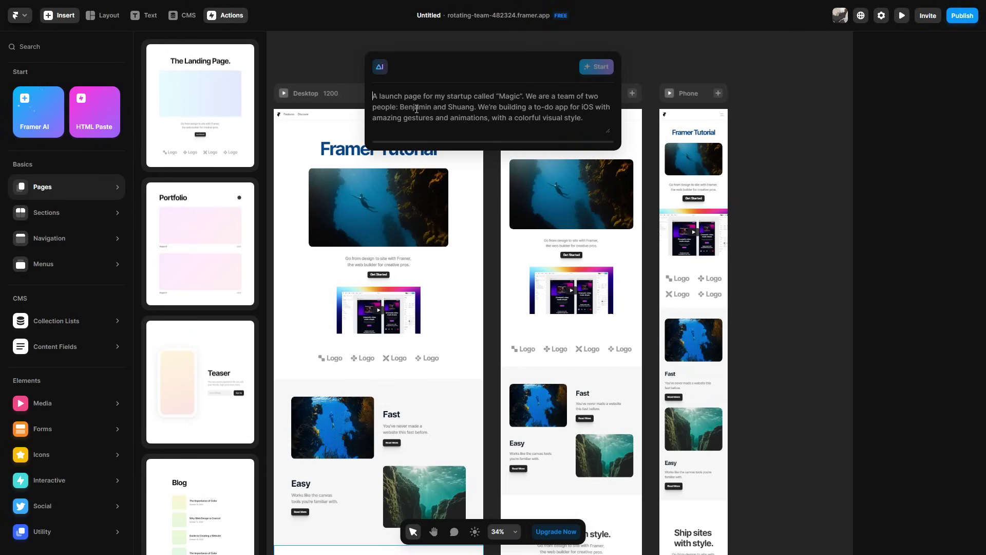
text(Design a bright, catchy landing page for my company that specifies in car detailing with a minimalistic look.)
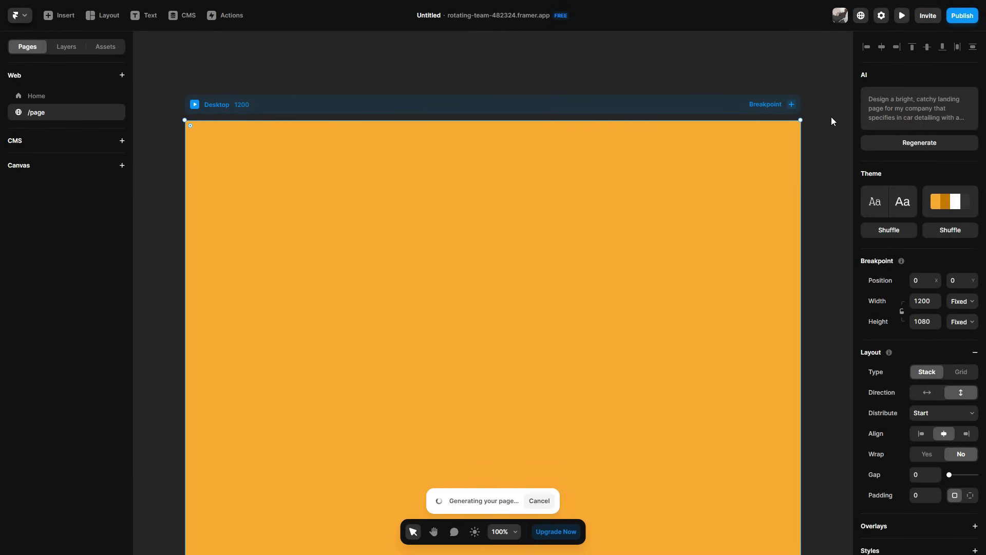
- Pan across the generated CarSparkle page to review its hero and Join Us sections on every breakpoint
key(h)
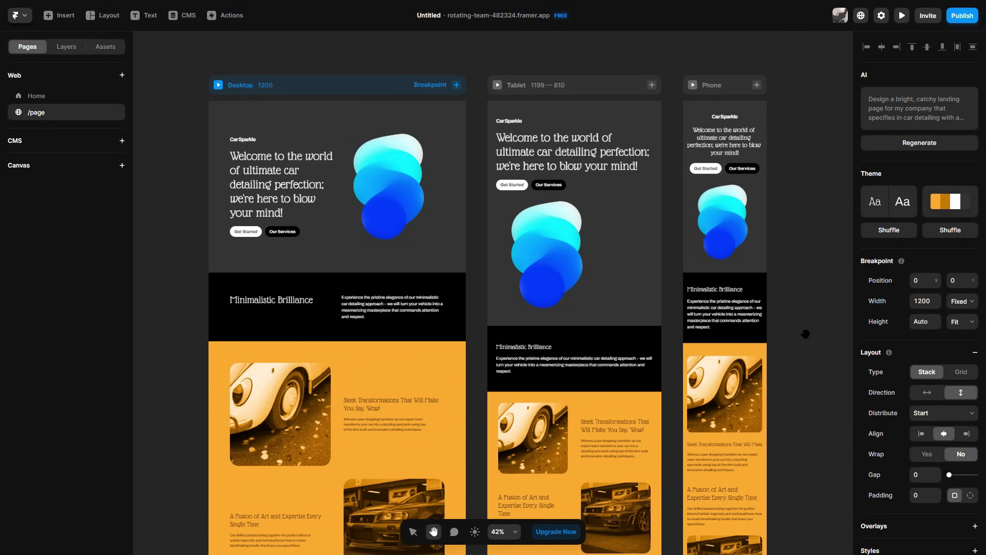
drag(798, 363, 831, 300)
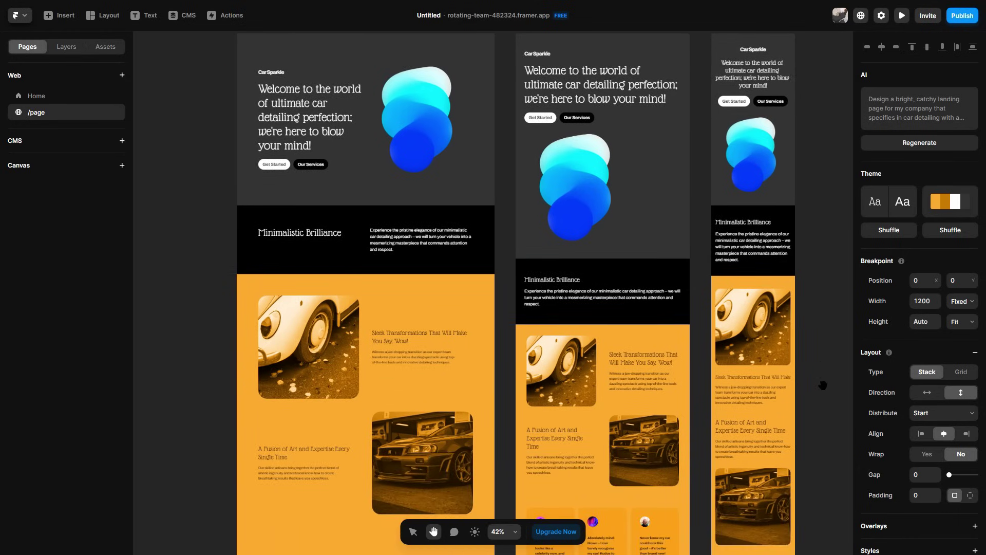
drag(822, 389, 816, 280)
drag(810, 345, 795, 390)
drag(788, 244, 809, 378)
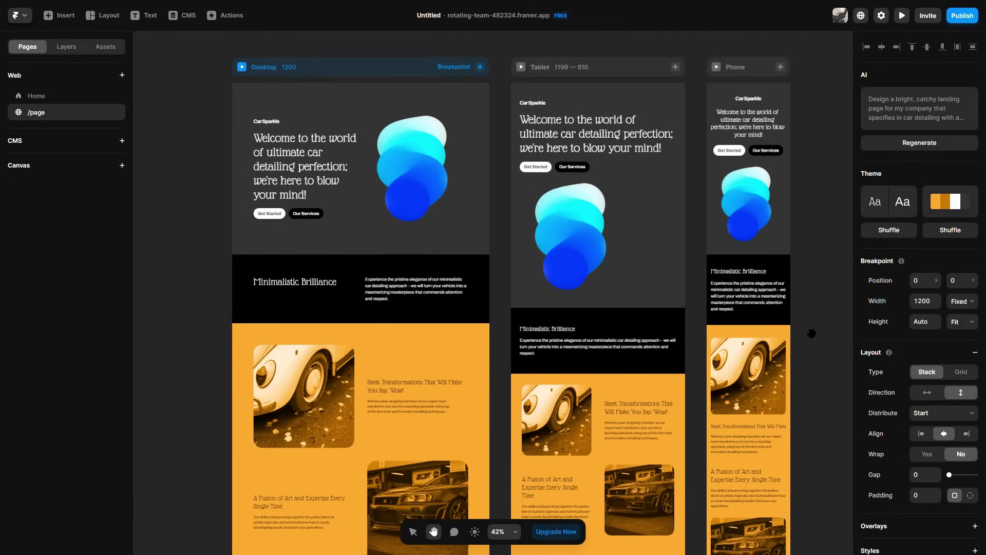
drag(834, 259, 826, 322)
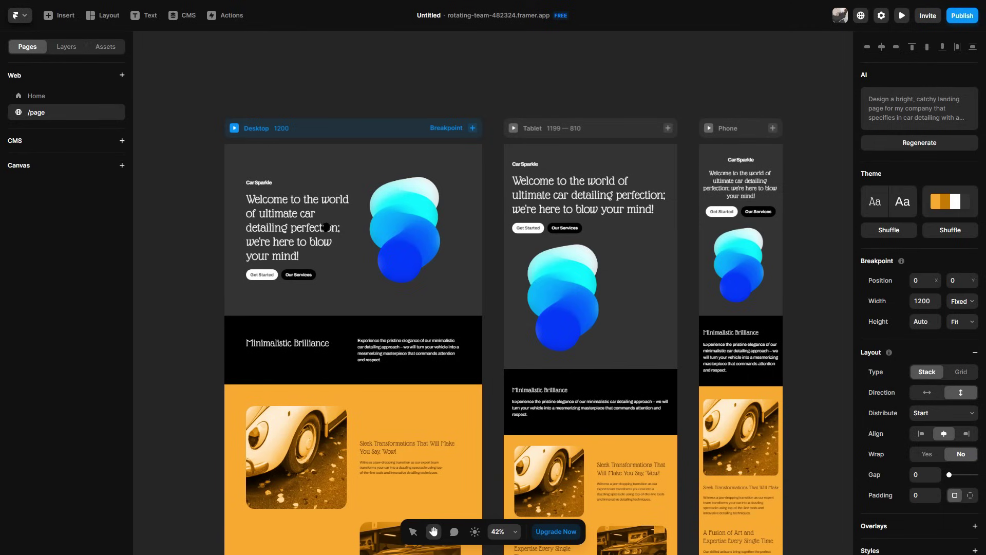
scroll(194, 231, up, 2)
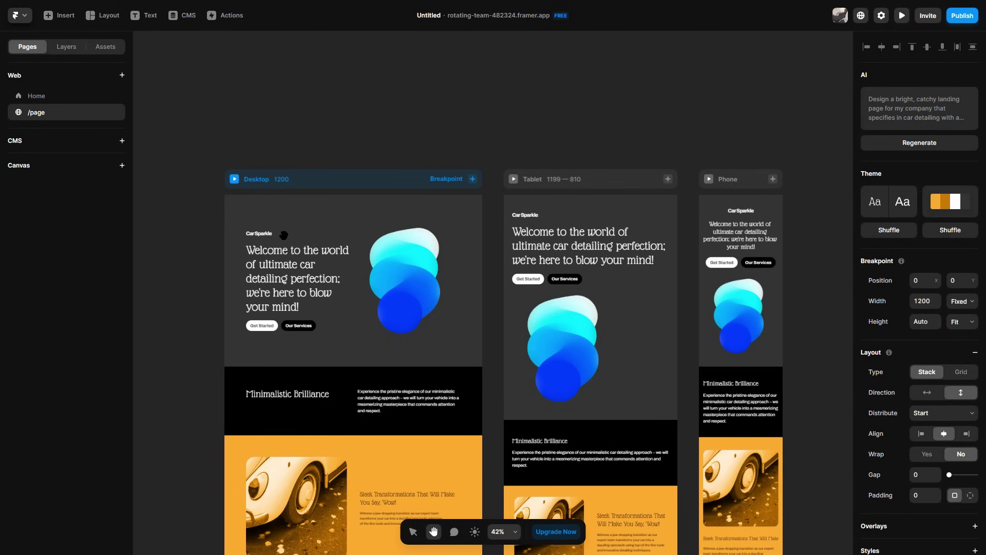
scroll(770, 257, down, 2)
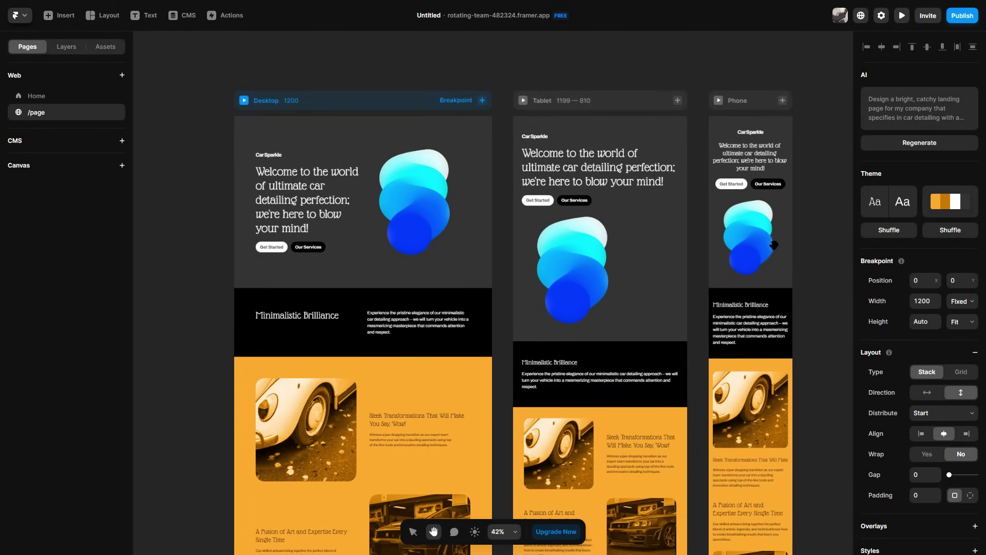
- Shuffle the theme heading font until it lands on a serif
click(894, 234)
click(894, 235)
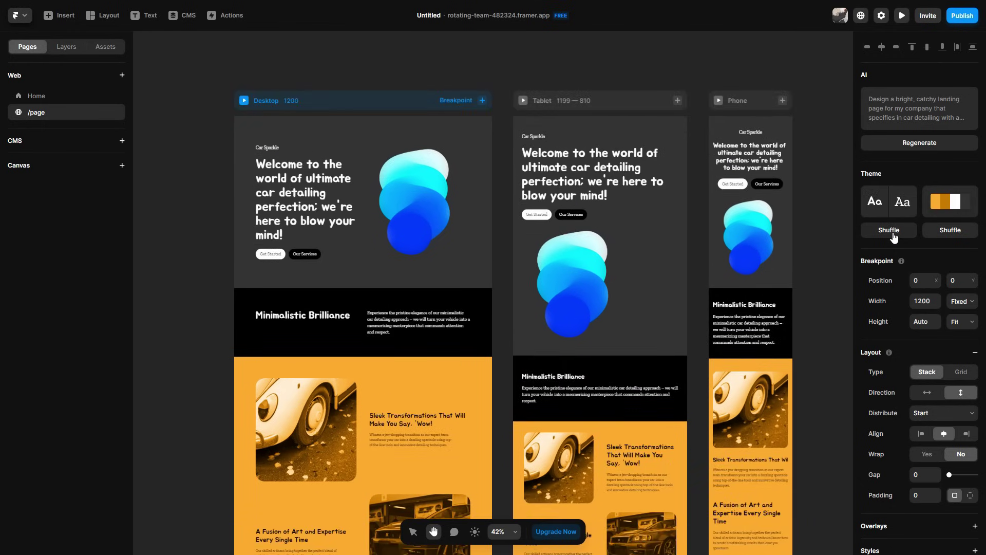
click(894, 235)
click(894, 235)
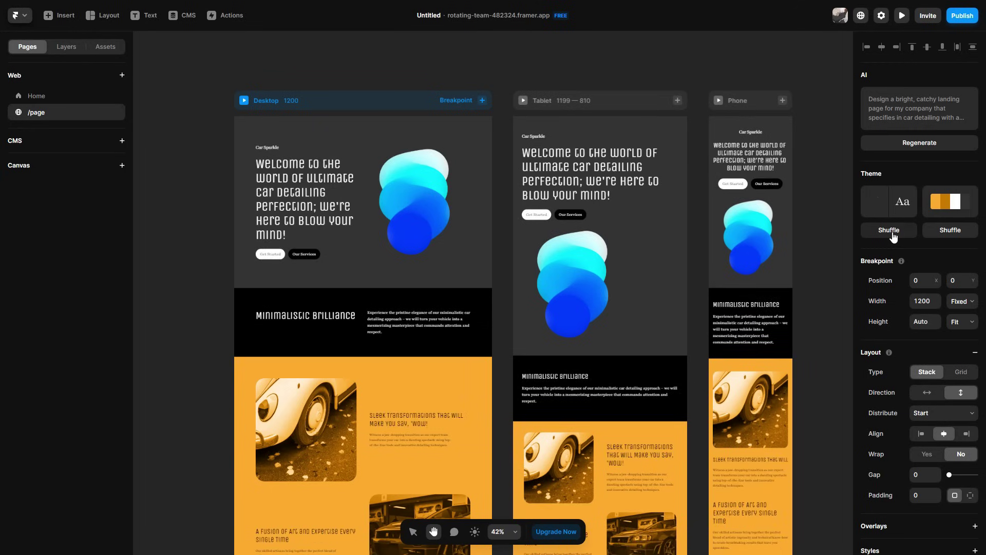
click(894, 235)
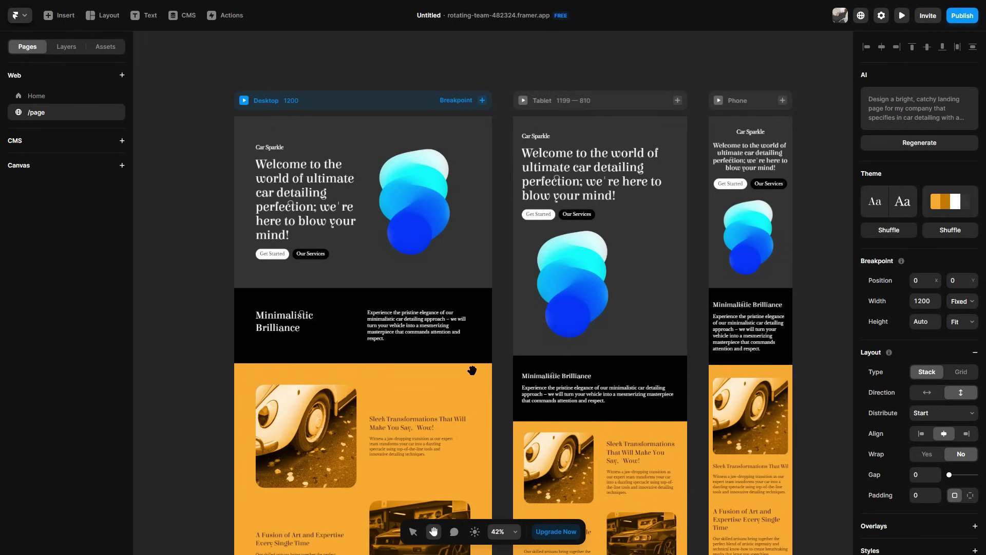
- Shuffle the colour palette and try options from the palettes grid, including a blue one
click(956, 236)
click(957, 236)
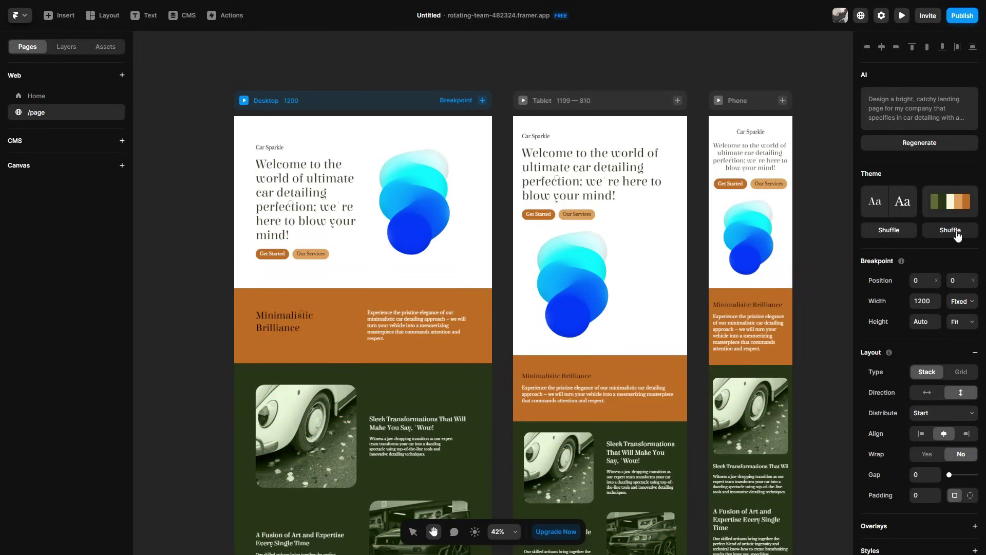
click(957, 235)
click(949, 209)
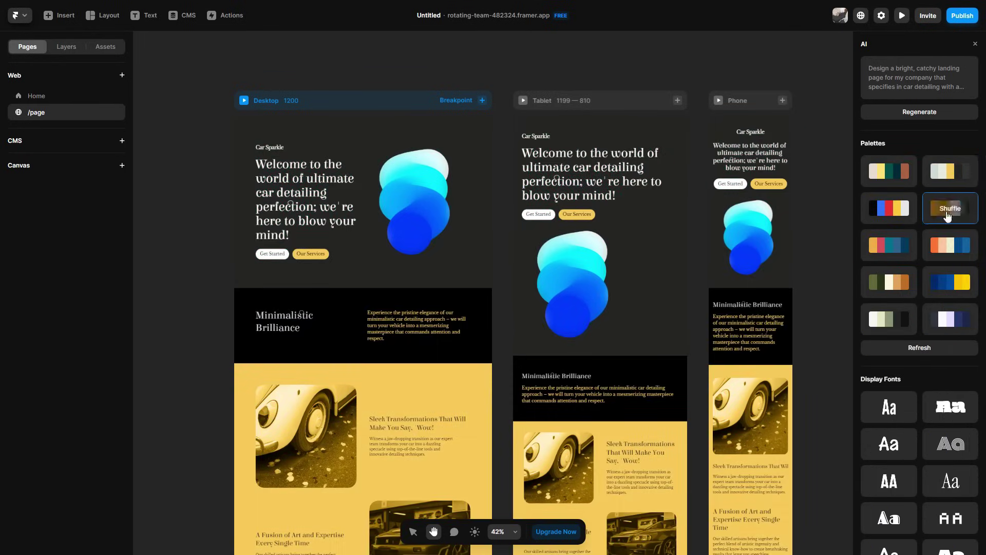
click(888, 208)
click(900, 239)
- Load fresh palettes and settle on the black, purple and coral palette
click(919, 351)
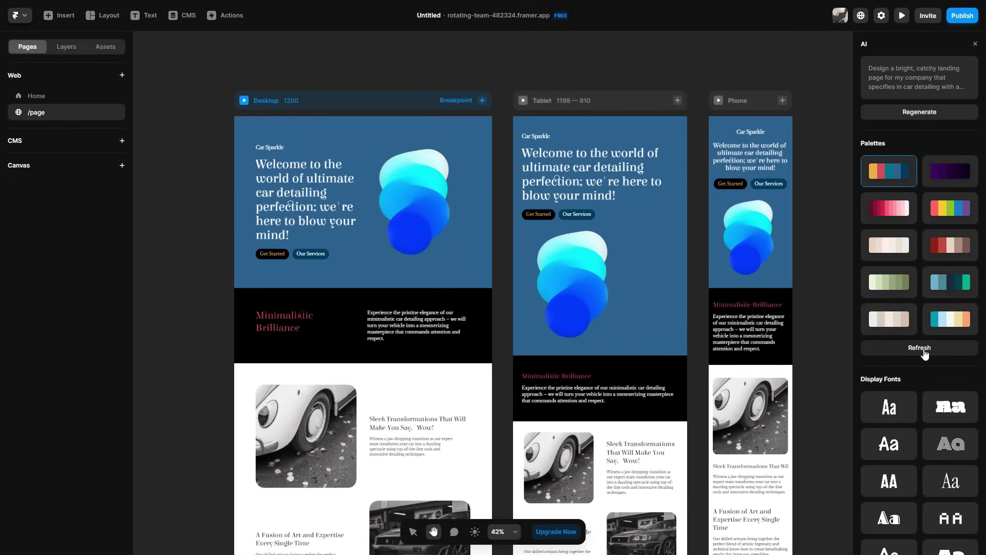
click(906, 327)
click(942, 328)
click(950, 294)
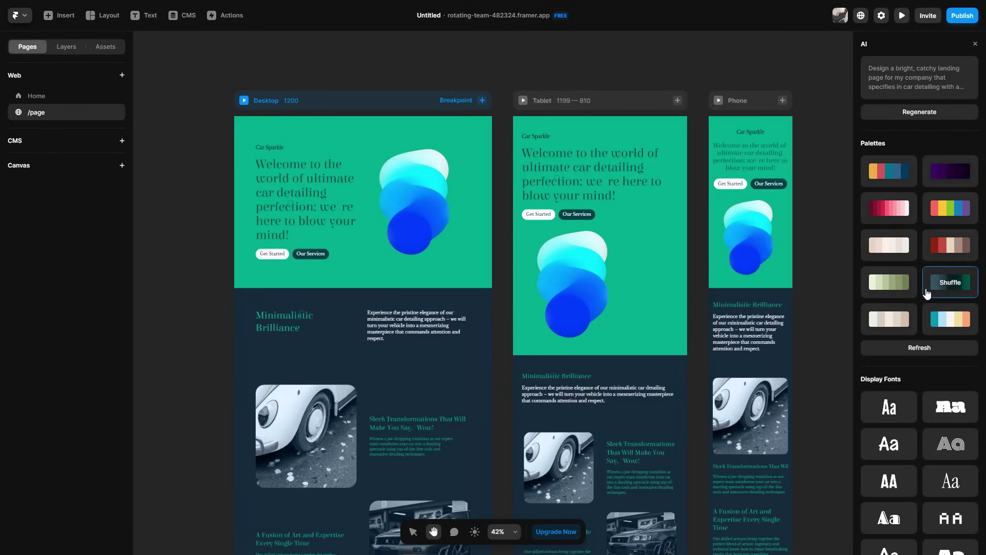
click(896, 245)
click(929, 251)
click(947, 218)
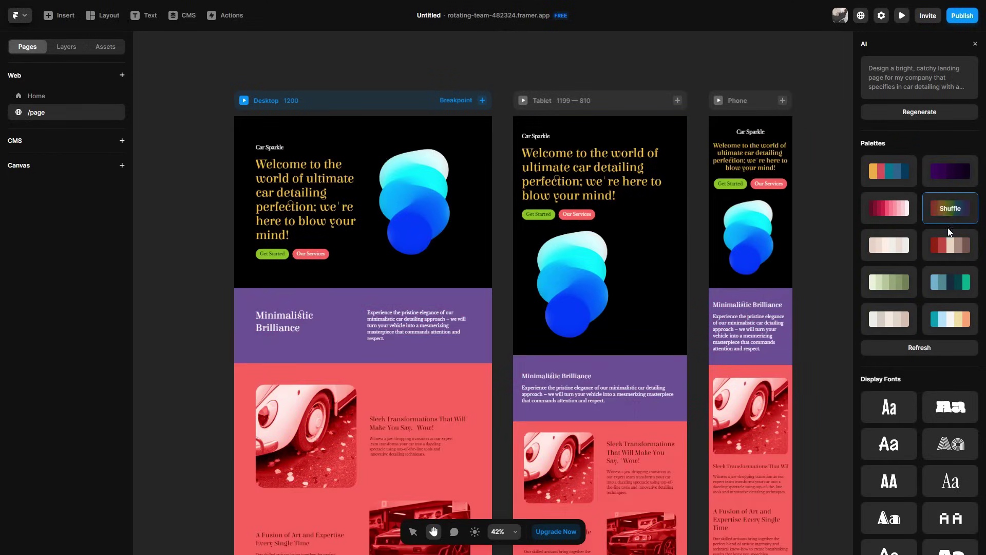
scroll(913, 252, down, 4)
scroll(912, 253, down, 5)
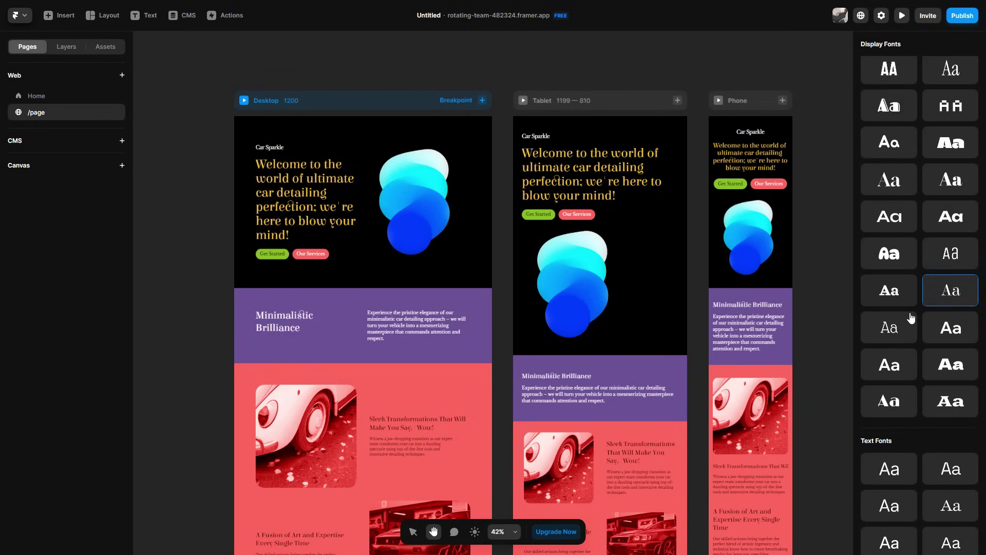
scroll(914, 334, up, 5)
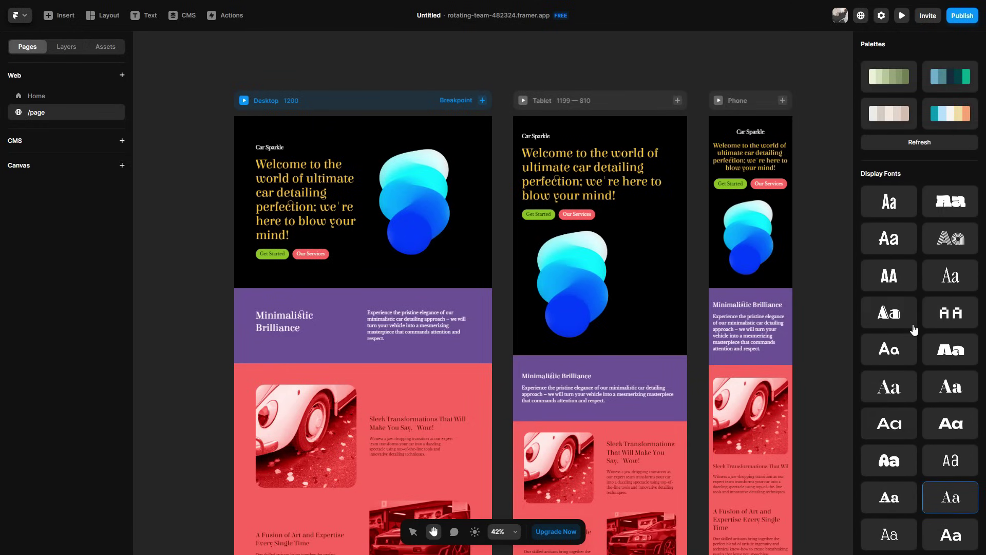
scroll(914, 329, down, 8)
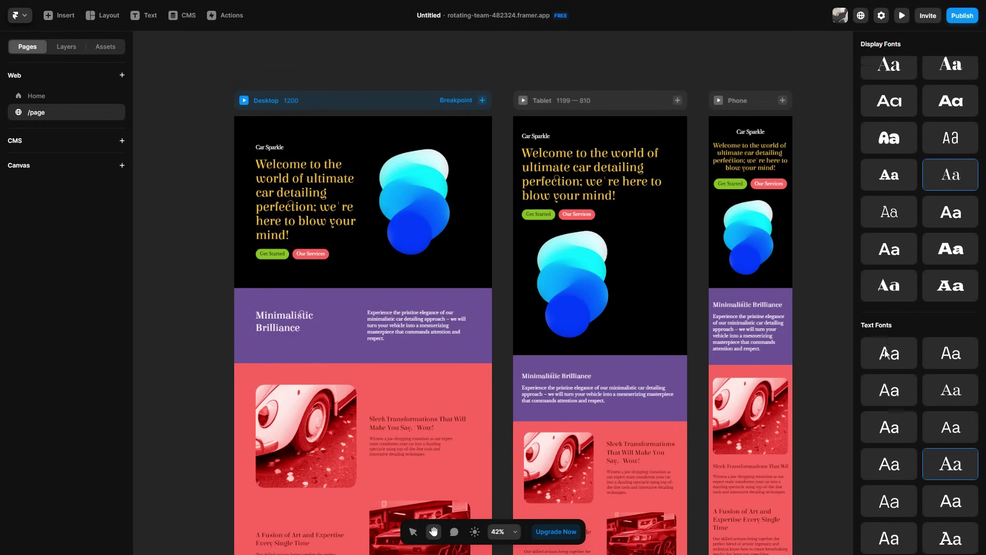
- Change the body text font to the first option in Text Fonts
click(888, 375)
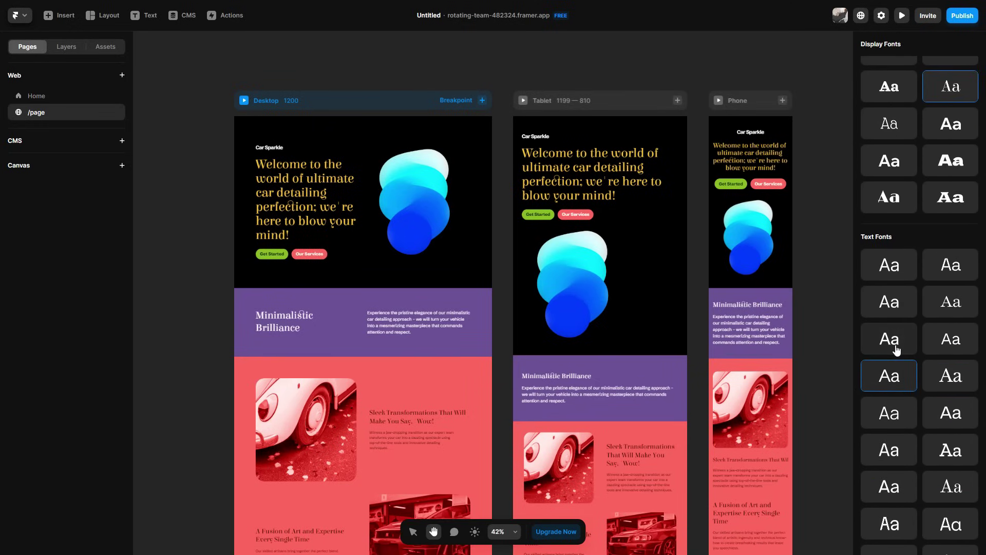
click(911, 269)
scroll(912, 270, down, 1)
click(757, 294)
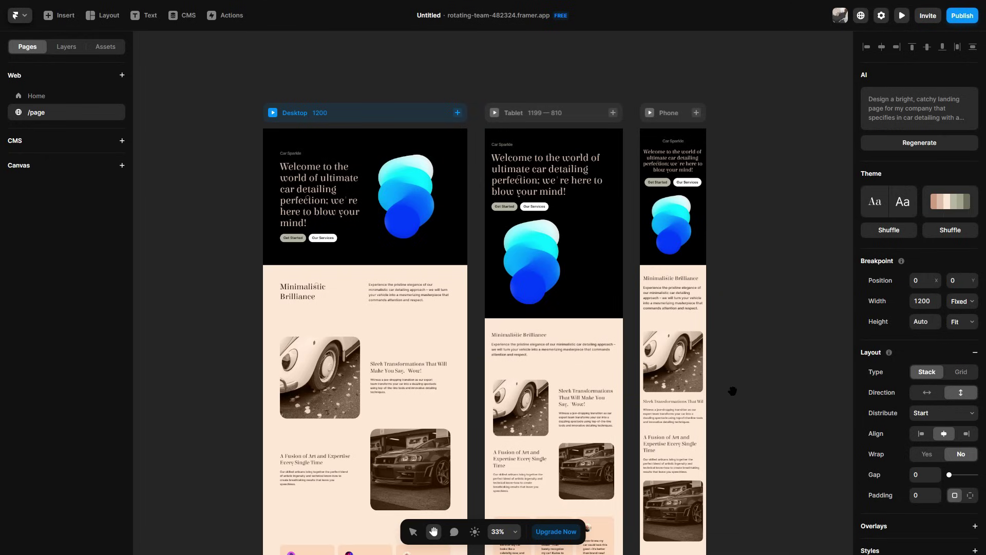
- Pan the canvas to recentre the Car Sparkle breakpoint frames
drag(733, 392, 744, 370)
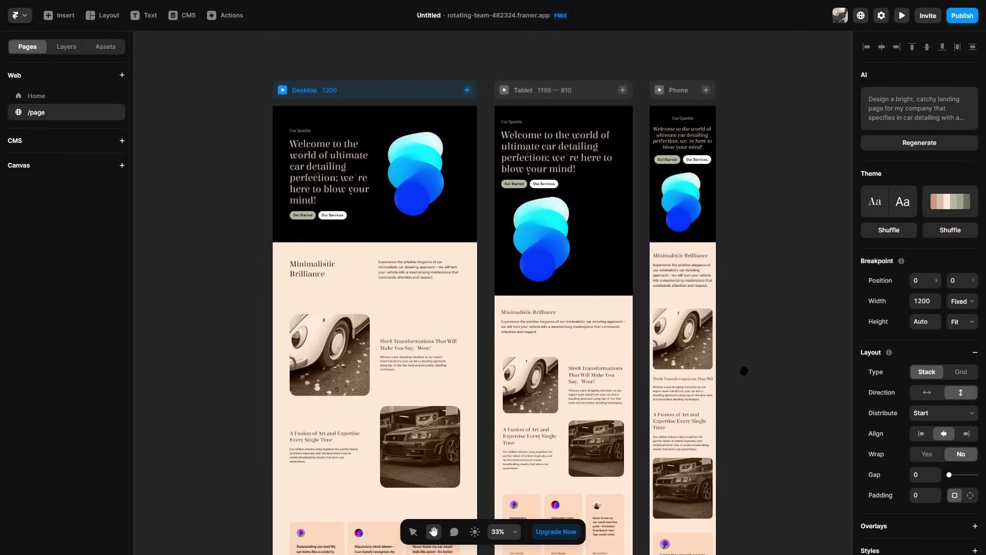